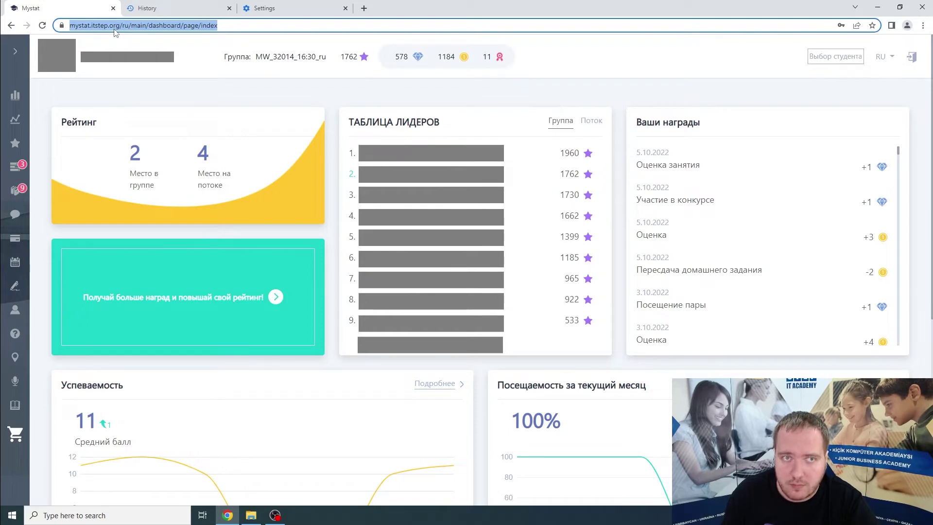
# - Examine the "Рейтинг" card's places in the group and in the stream on the Mystat dashboard
pyautogui.click(325, 95)
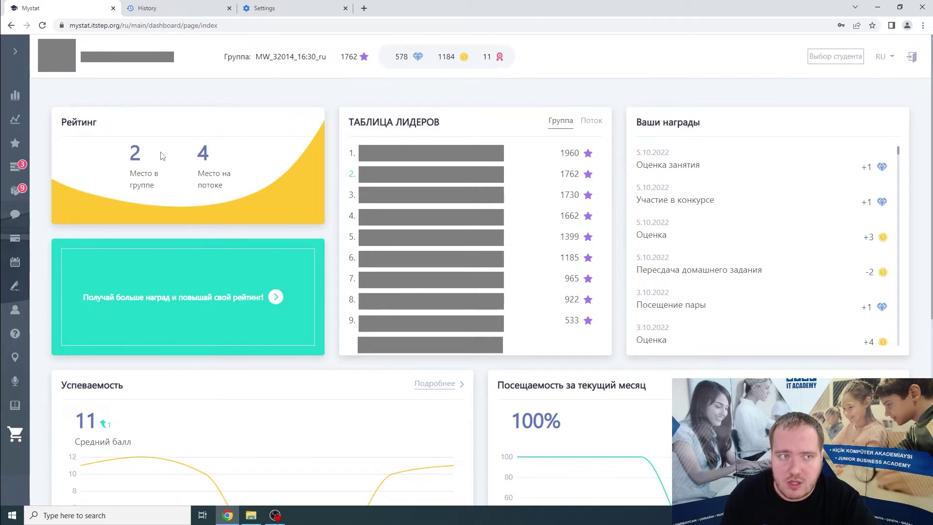
pyautogui.doubleClick(138, 154)
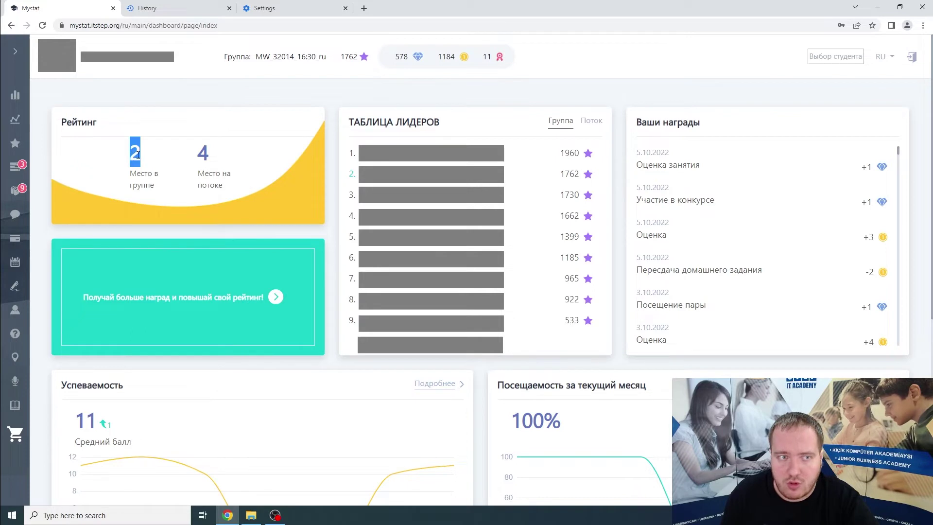
pyautogui.moveTo(208, 155); pyautogui.dragTo(202, 155)
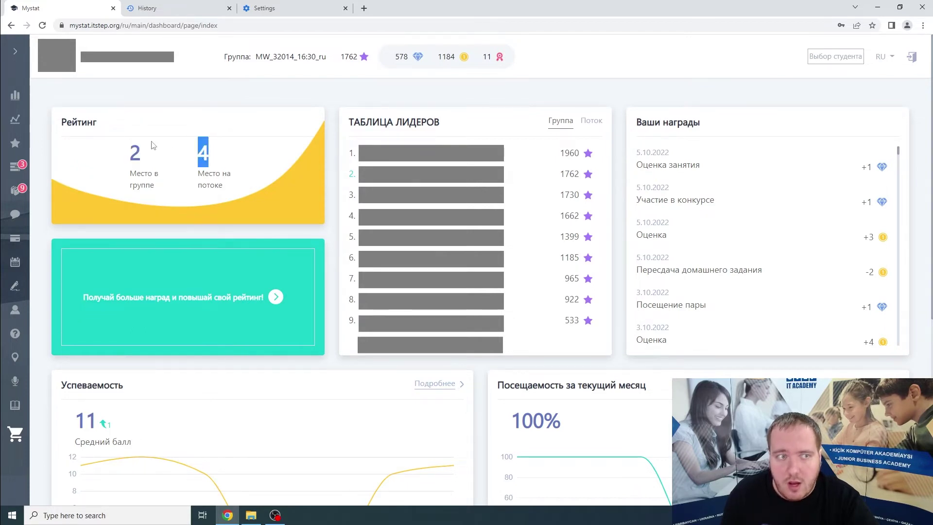
pyautogui.doubleClick(81, 122)
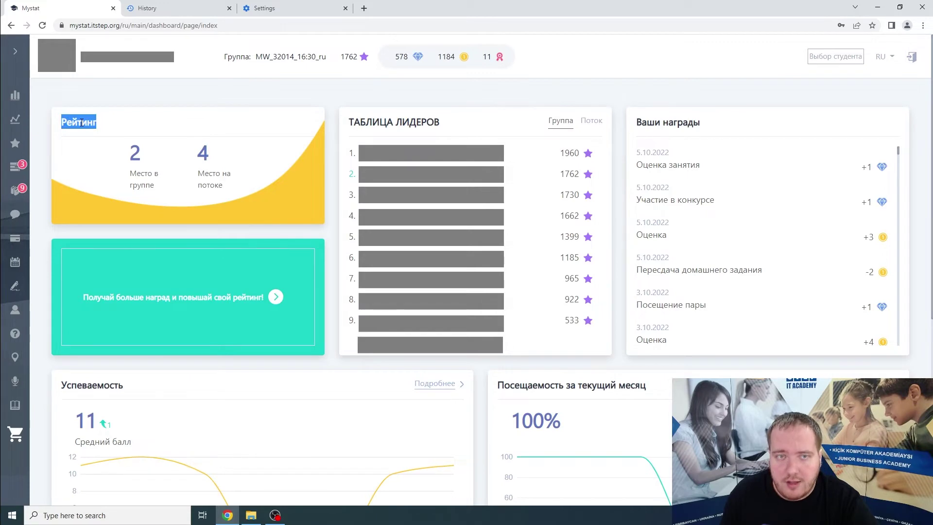
pyautogui.doubleClick(145, 174)
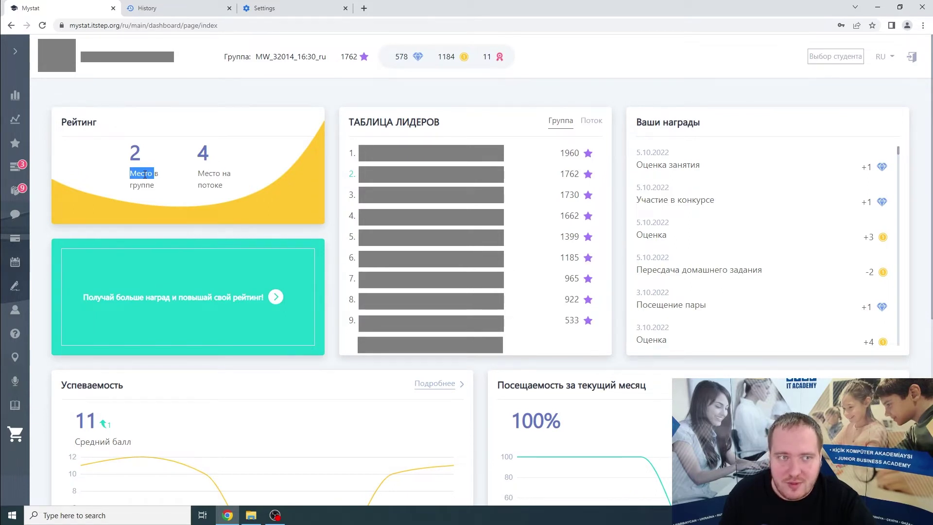
pyautogui.moveTo(155, 187); pyautogui.dragTo(131, 175)
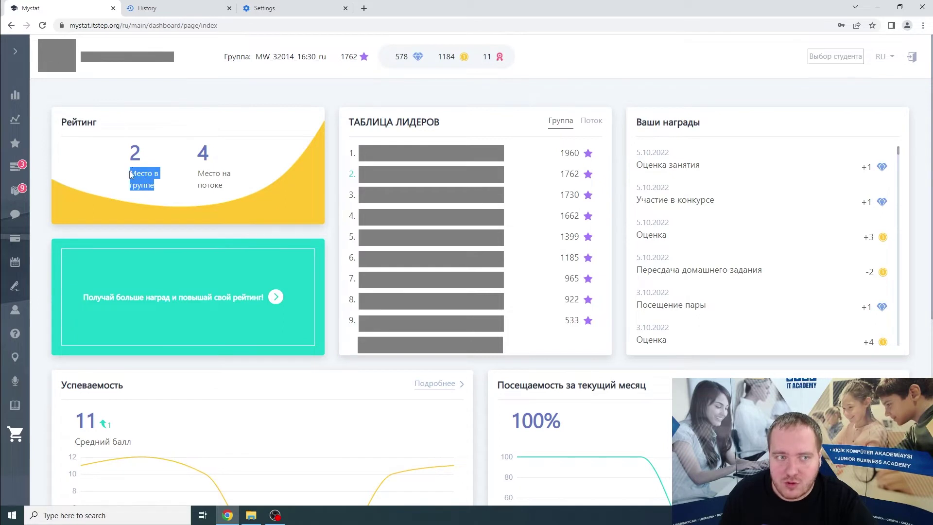
pyautogui.doubleClick(205, 173)
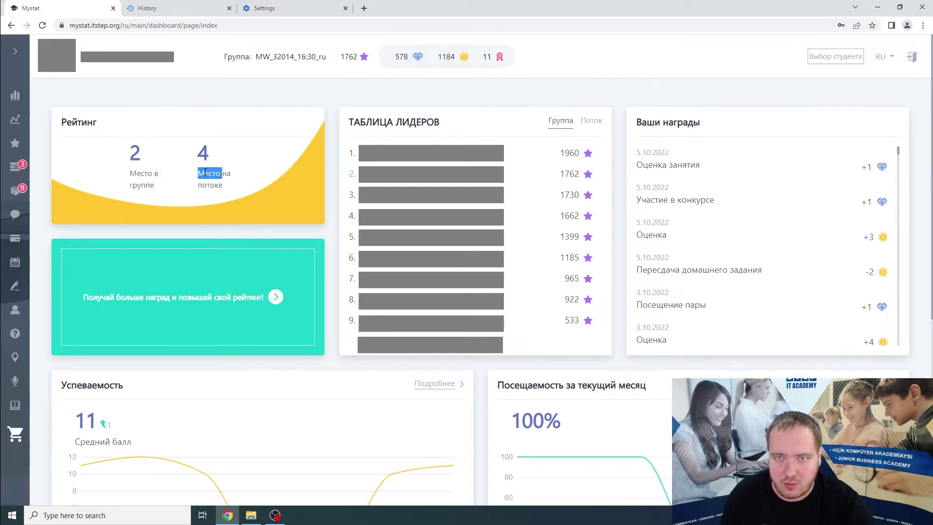
# - Examine the "Таблица лидеров" leaderboard, viewing the "Поток" ranking and returning to the "Группа" ranking
pyautogui.click(394, 125)
pyautogui.tripleClick(394, 124)
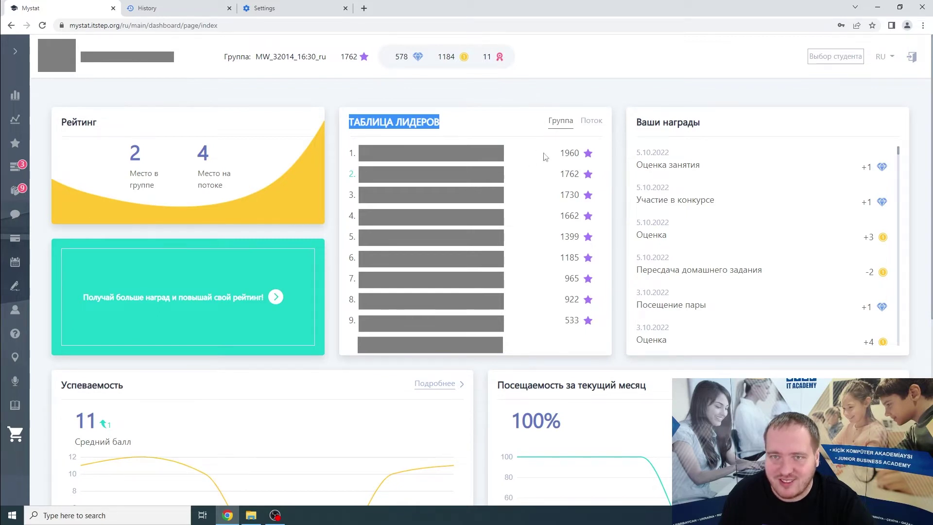
pyautogui.click(591, 120)
pyautogui.click(564, 125)
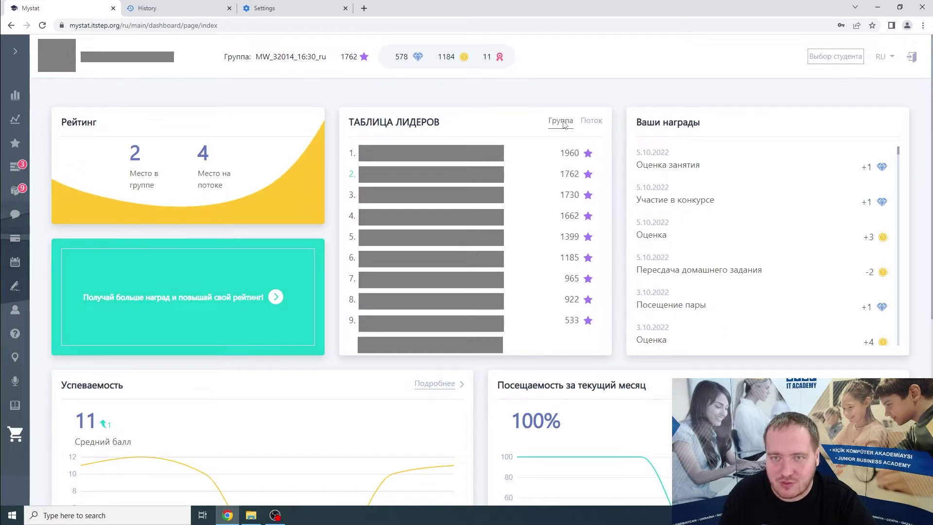
# - Review the "Ваши награды" entries, including "Оценка занятия" and "Участие в конкурсе"
pyautogui.doubleClick(681, 123)
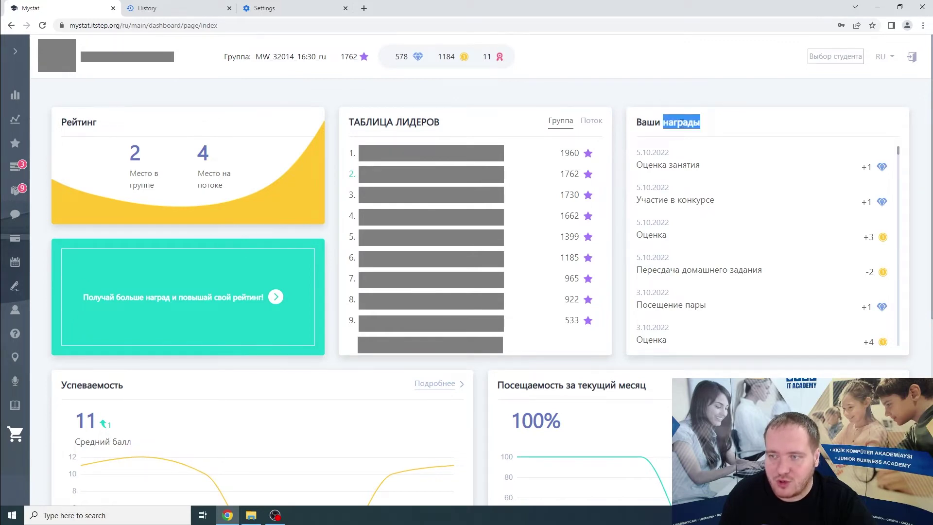
pyautogui.click(668, 165)
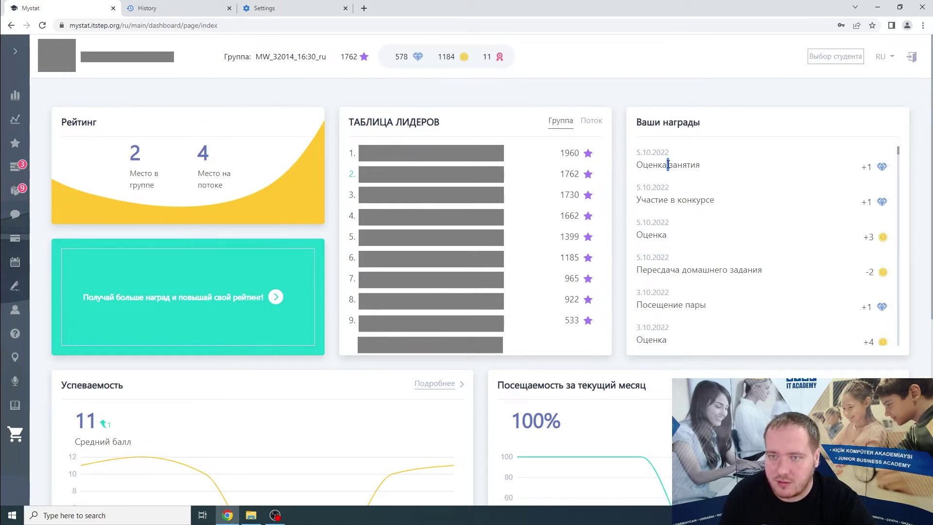
pyautogui.tripleClick(683, 199)
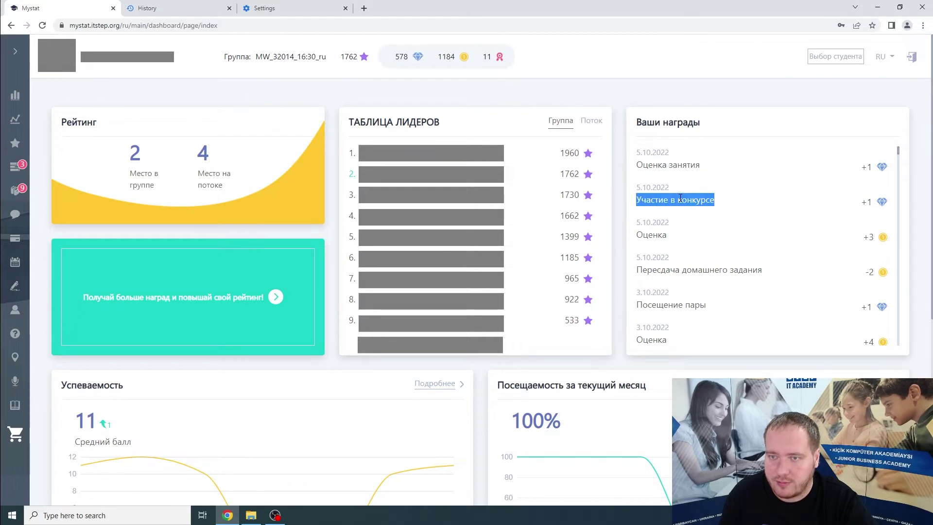
pyautogui.doubleClick(687, 165)
pyautogui.moveTo(702, 129); pyautogui.dragTo(643, 127)
pyautogui.click(644, 135)
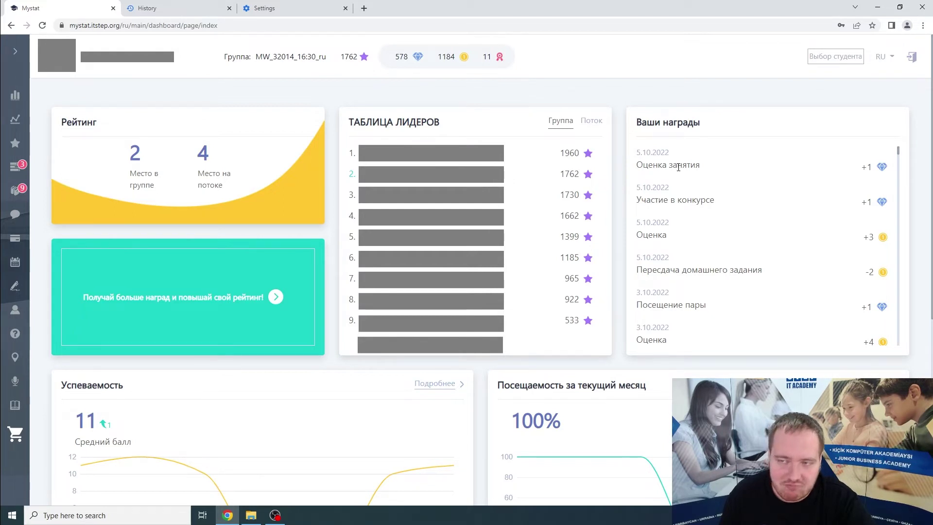
pyautogui.moveTo(701, 123); pyautogui.dragTo(663, 124)
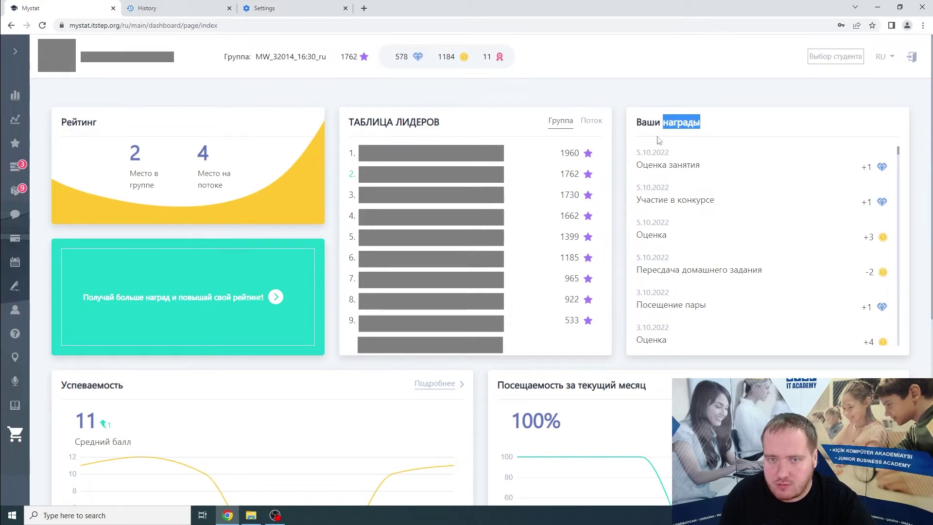
# - Check the average grade under "Успеваемость" and the percentage under "Посещаемость за текущий месяц"
pyautogui.scroll(-4, 547, 213)
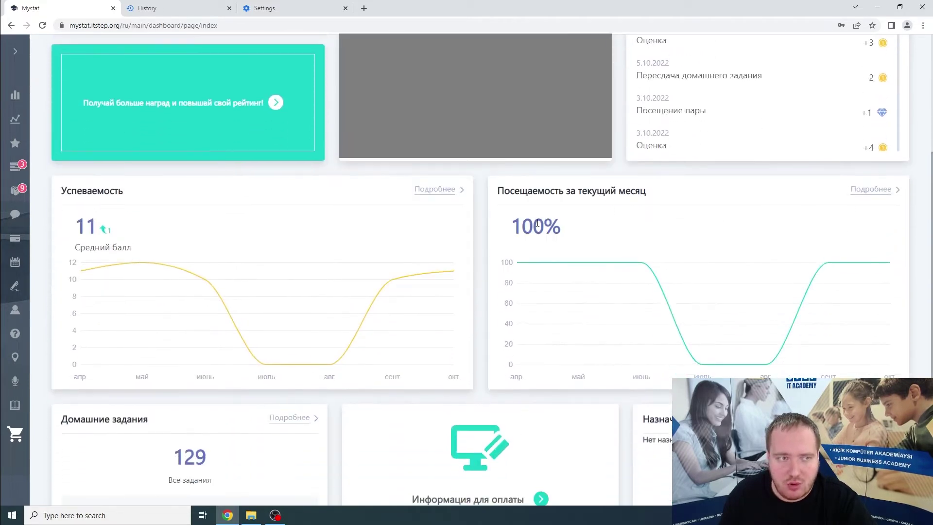
pyautogui.doubleClick(100, 191)
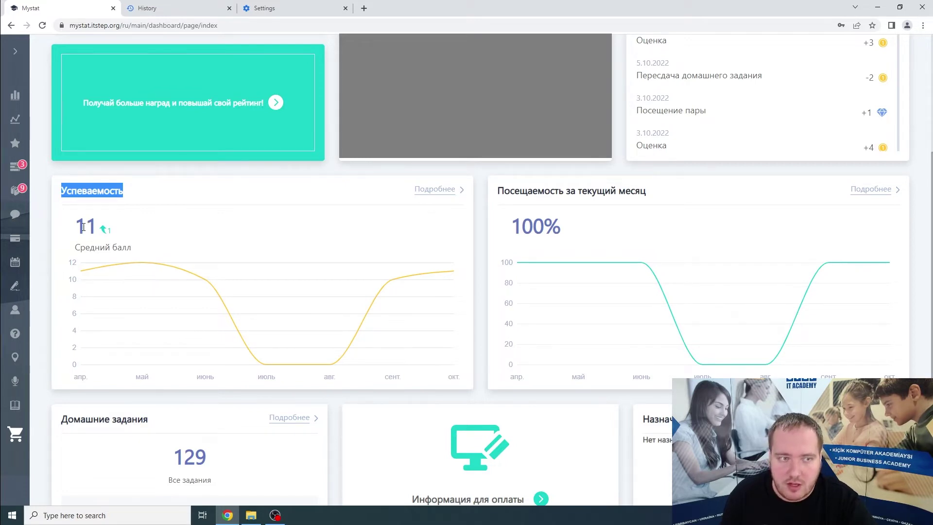
pyautogui.moveTo(76, 226); pyautogui.dragTo(95, 229)
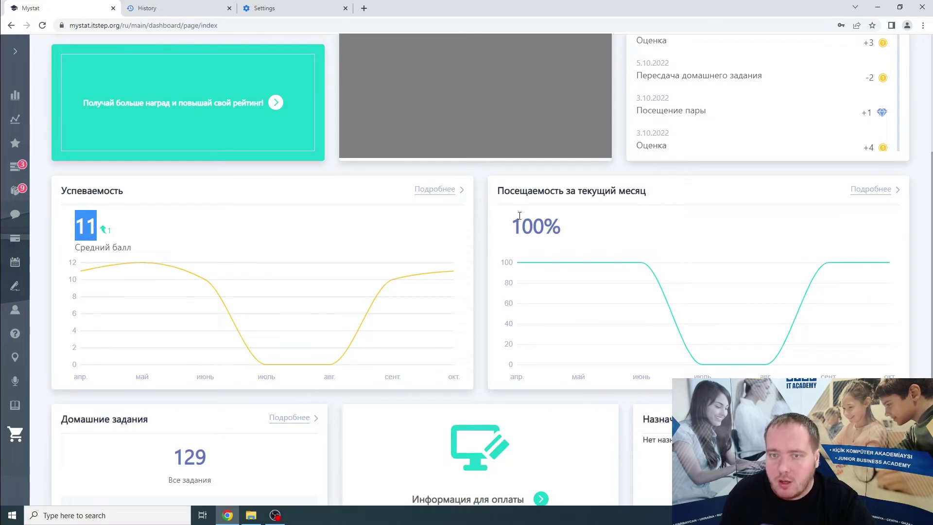
pyautogui.tripleClick(585, 192)
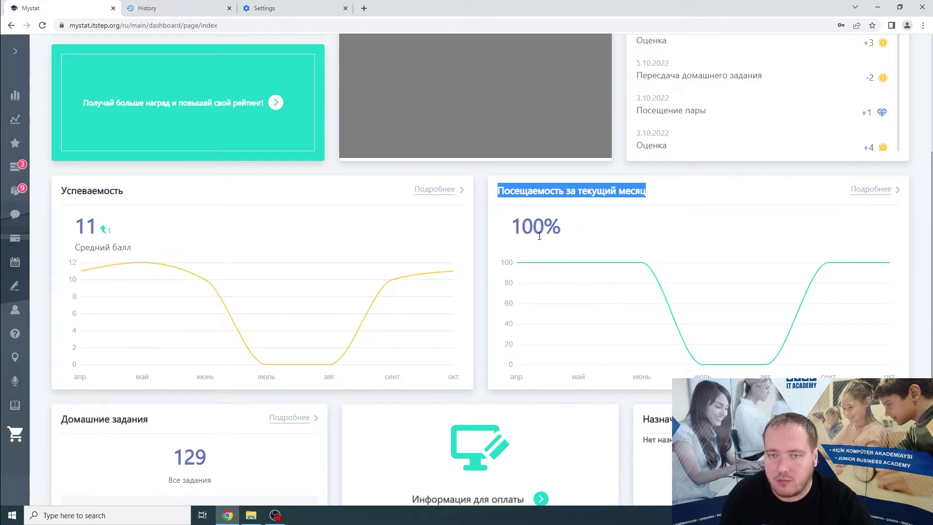
pyautogui.moveTo(522, 223); pyautogui.dragTo(548, 225)
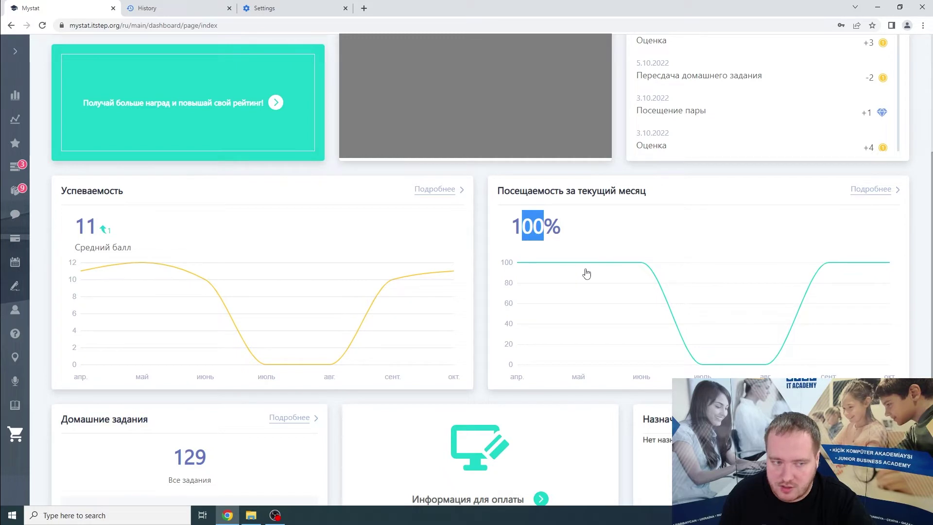
# - Review the "Домашние задания" total and its current, checked, pending and overdue categories, plus the "Назначенные экзамены" card
pyautogui.scroll(-2, 586, 273)
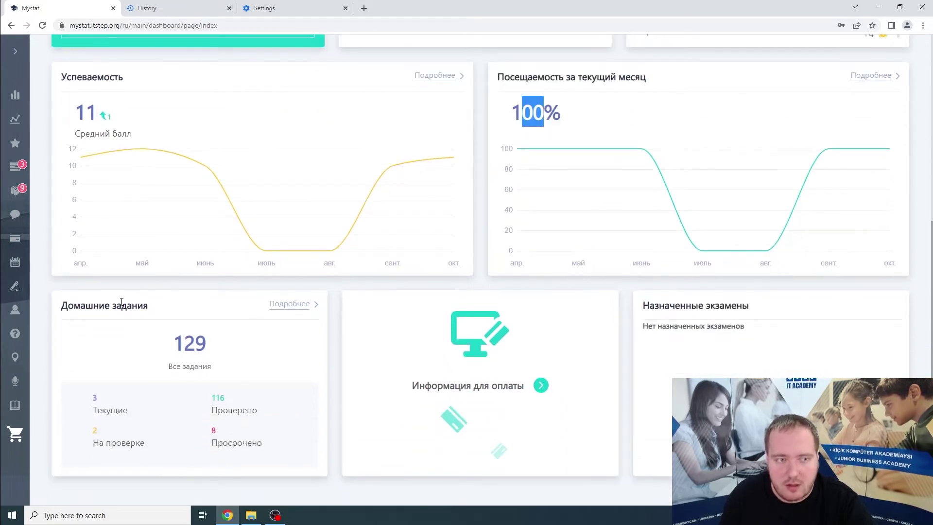
pyautogui.doubleClick(121, 303)
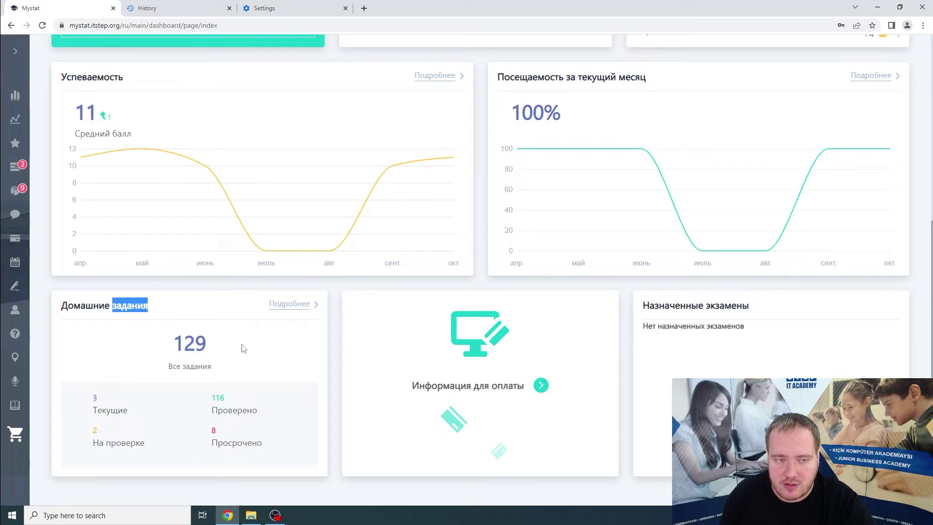
pyautogui.doubleClick(199, 343)
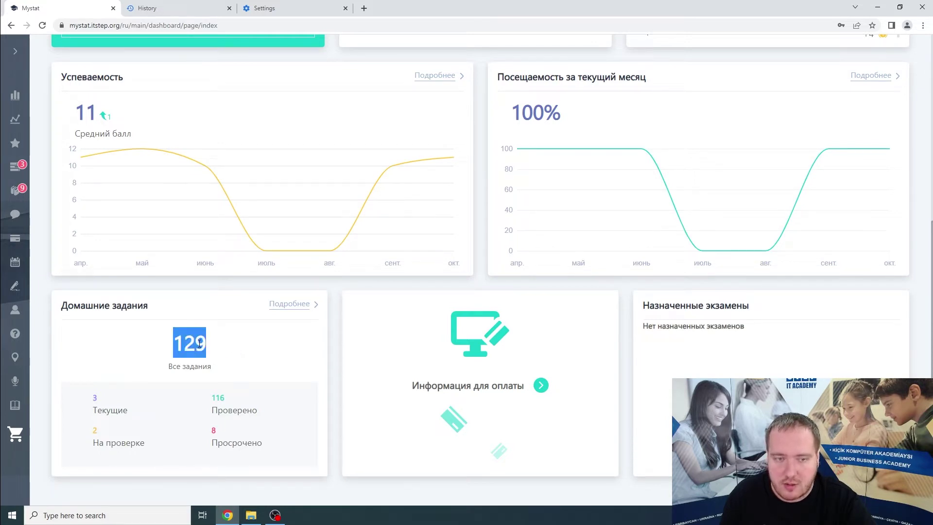
pyautogui.doubleClick(117, 410)
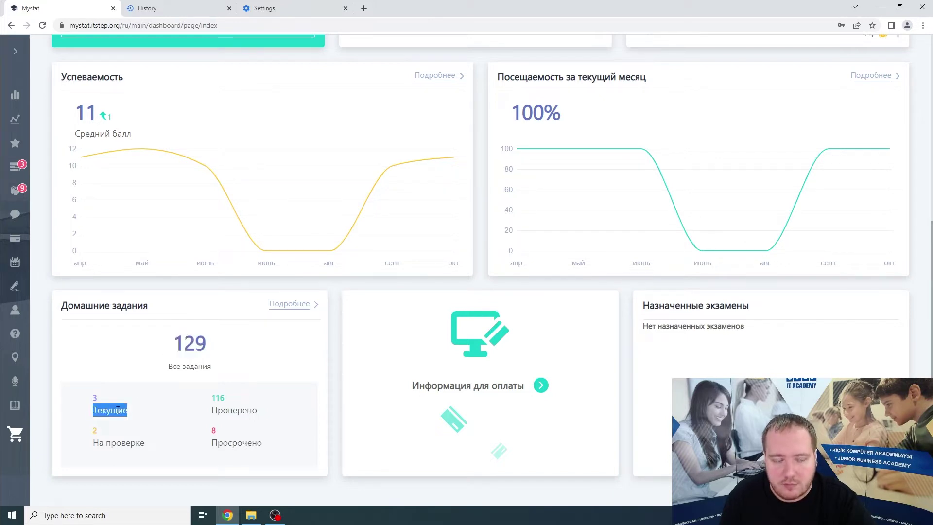
pyautogui.doubleClick(234, 409)
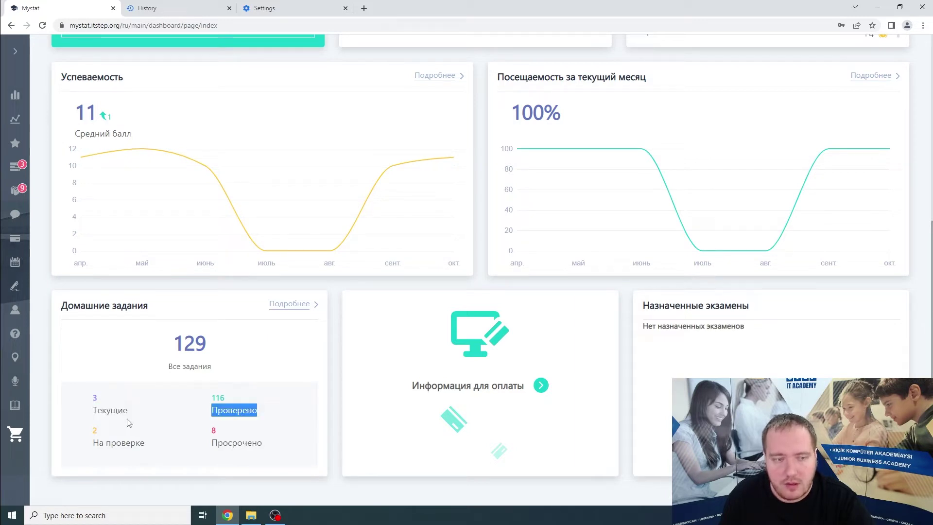
pyautogui.doubleClick(124, 442)
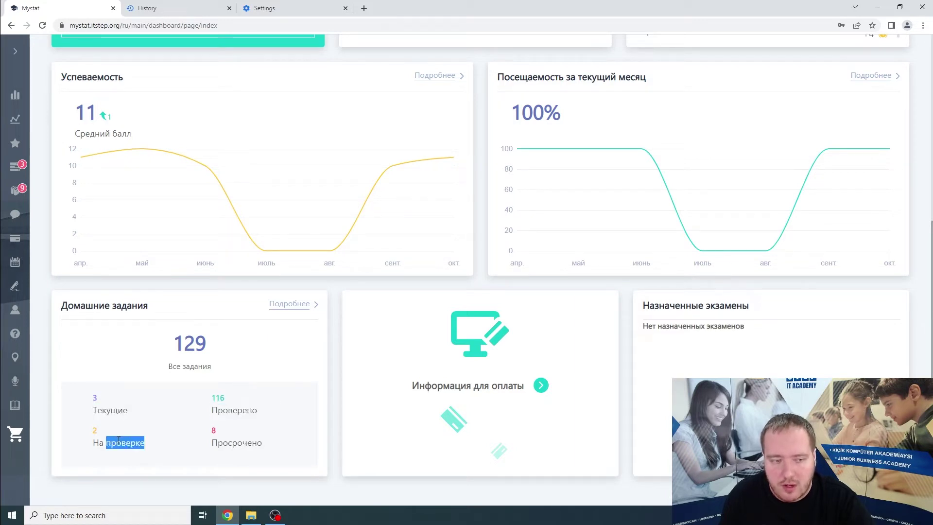
pyautogui.doubleClick(228, 442)
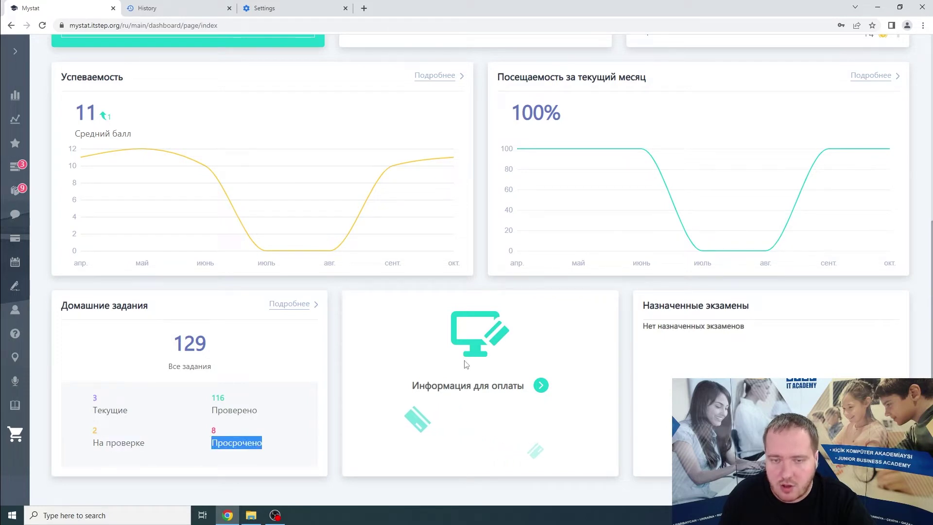
pyautogui.doubleClick(723, 307)
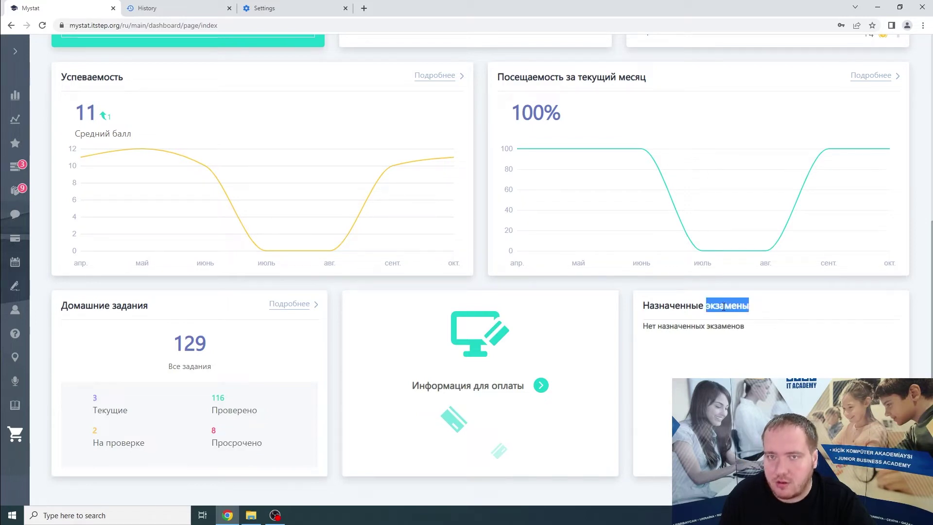
# - Examine the student's group name and the explanations of the crystal, coin and badge counters in the dashboard header
pyautogui.scroll(6, 712, 350)
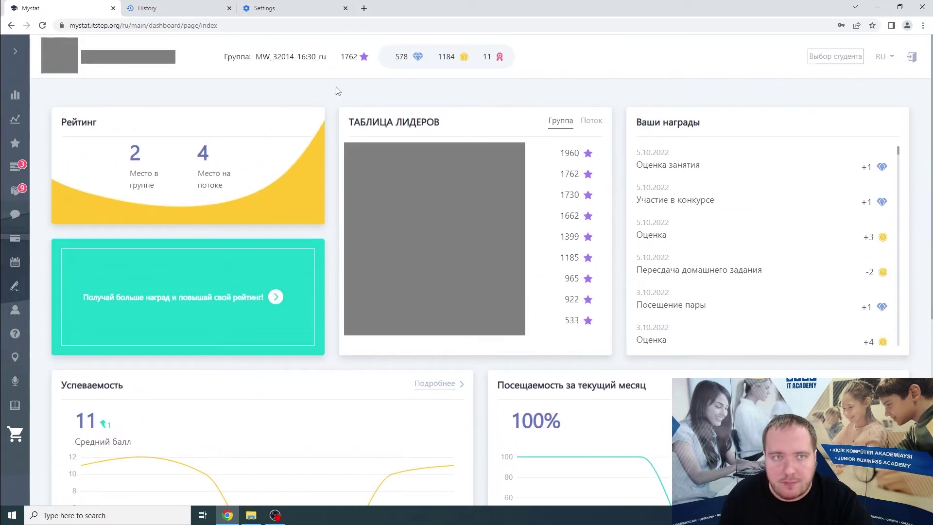
pyautogui.moveTo(224, 57); pyautogui.dragTo(316, 65)
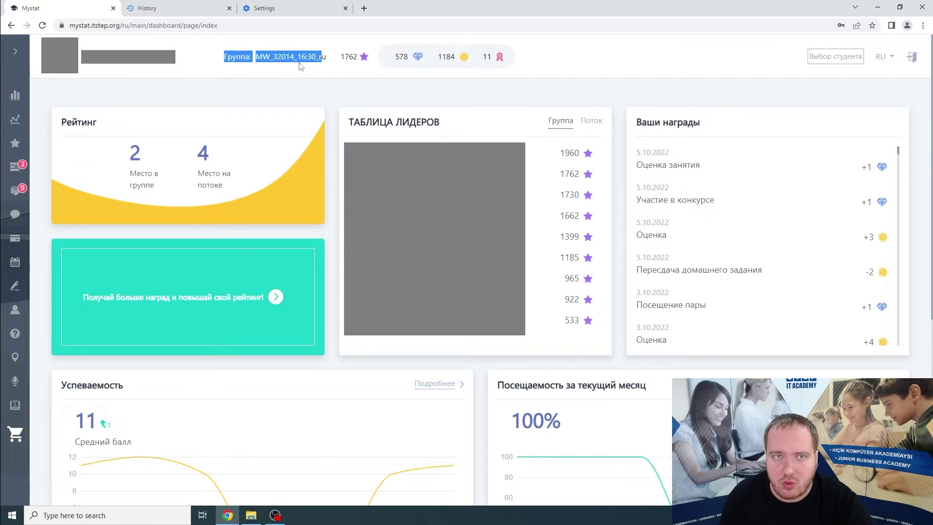
pyautogui.doubleClick(286, 59)
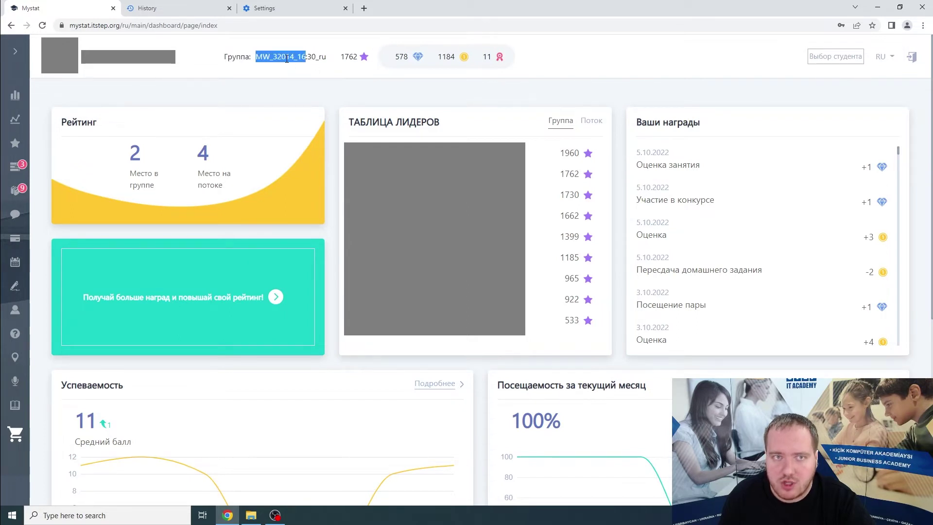
pyautogui.click(290, 71)
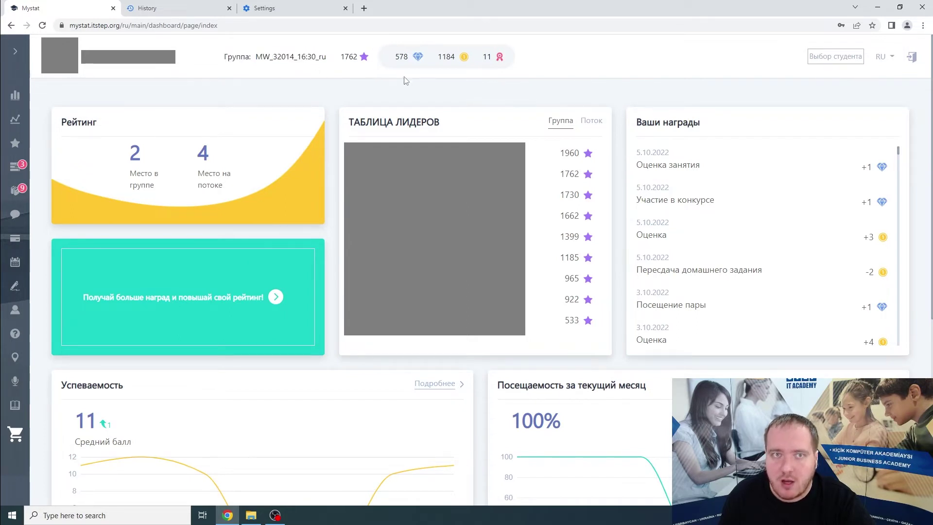
pyautogui.moveTo(403, 63)
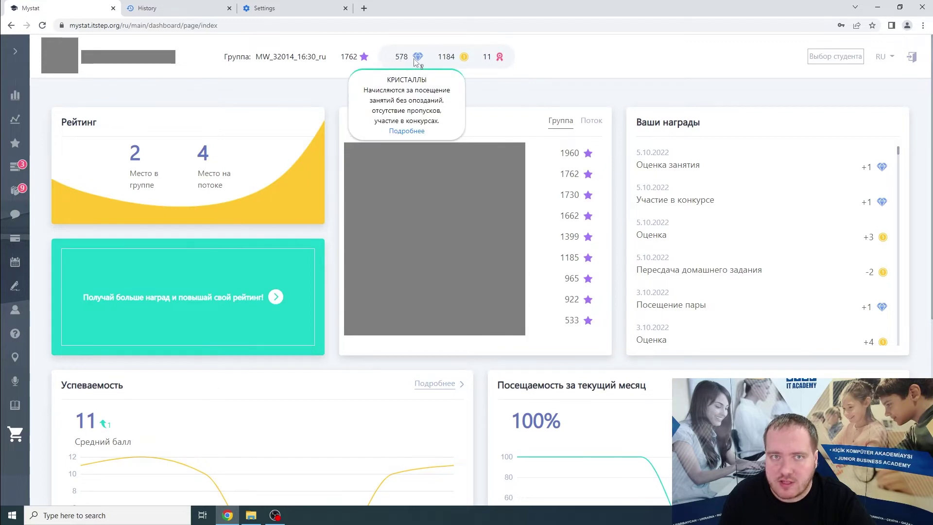
pyautogui.moveTo(463, 59)
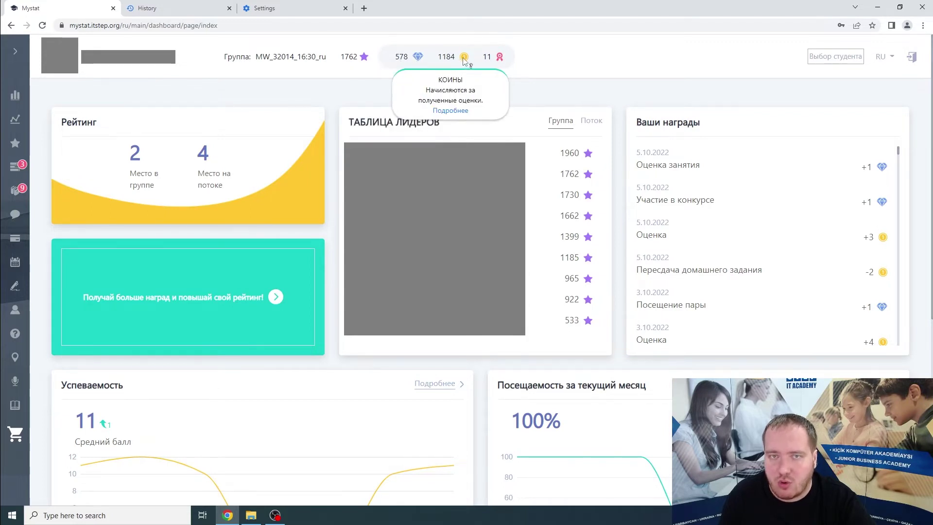
pyautogui.moveTo(499, 57)
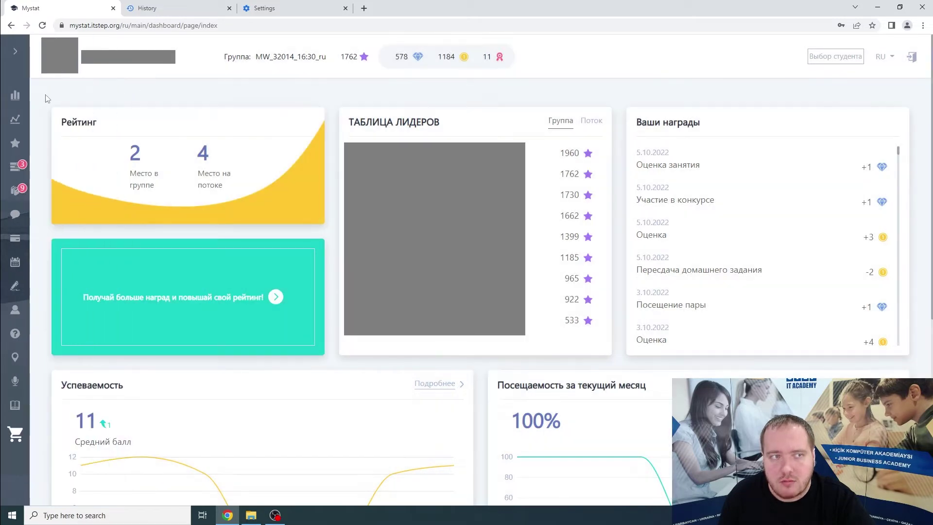
# - Open the "Успеваемость" section and review the October indicators for class work, exams and coursework plus the monthly average grade
pyautogui.moveTo(16, 79)
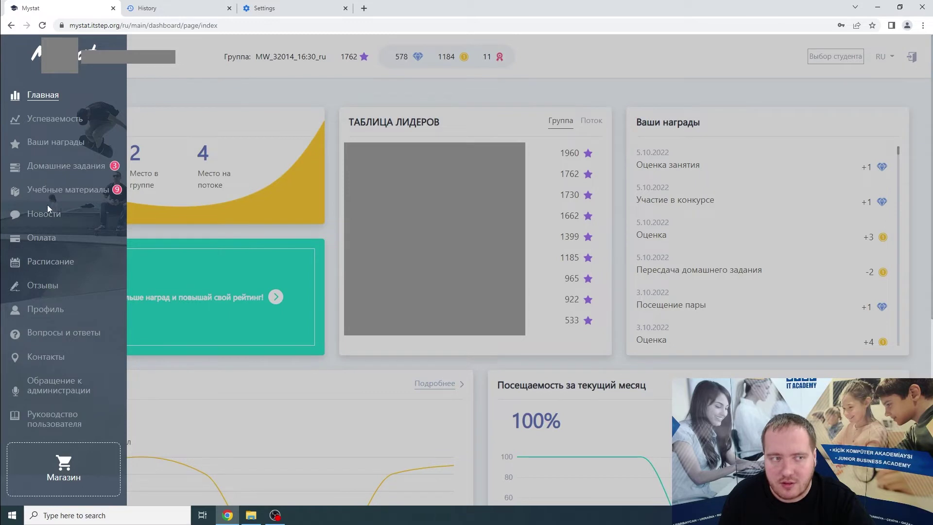
pyautogui.click(53, 121)
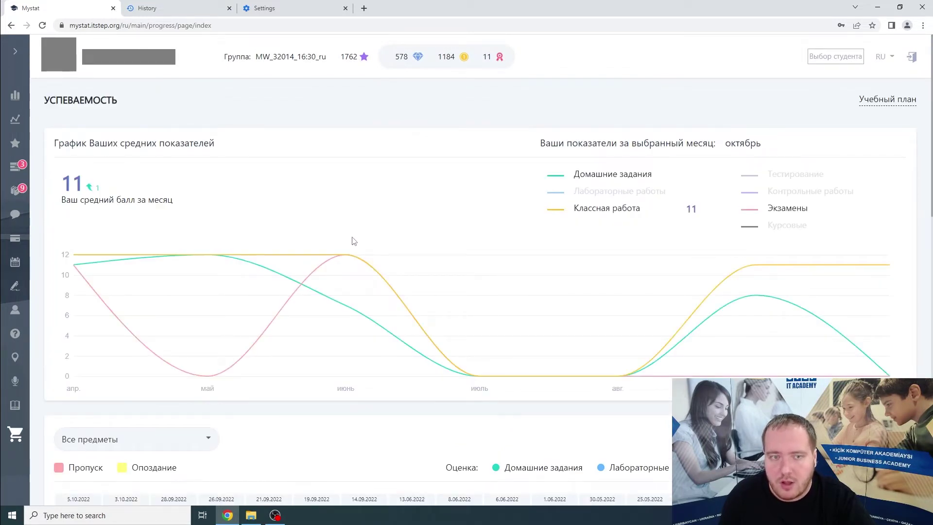
pyautogui.doubleClick(628, 209)
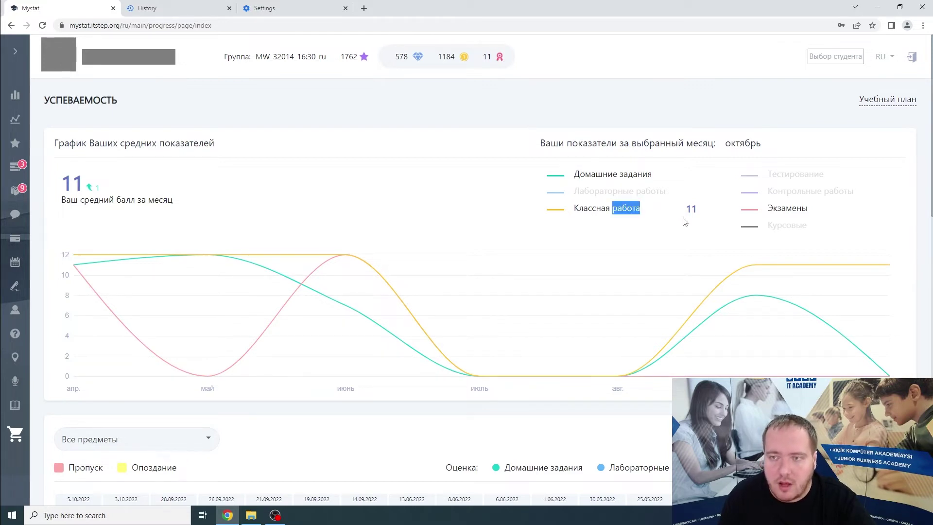
pyautogui.doubleClick(782, 210)
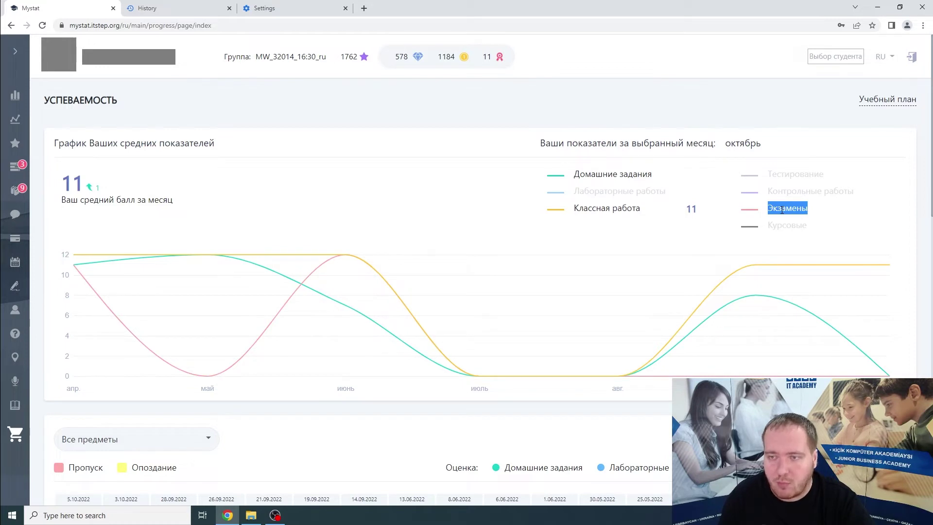
pyautogui.doubleClick(799, 224)
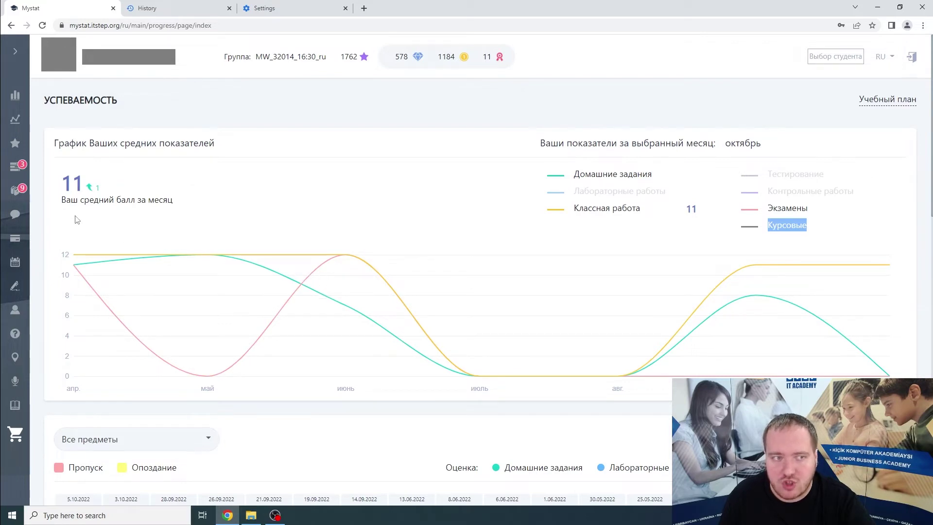
pyautogui.moveTo(82, 187); pyautogui.dragTo(61, 185)
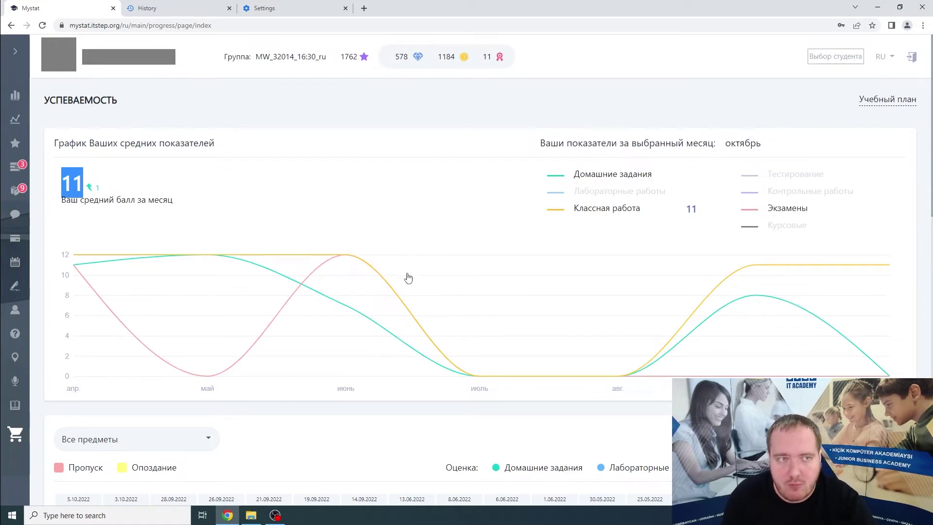
# - Open the "Ваши награды" section and examine the crystal rewards for 10 and 20 consecutive visits without absences
pyautogui.moveTo(5, 144)
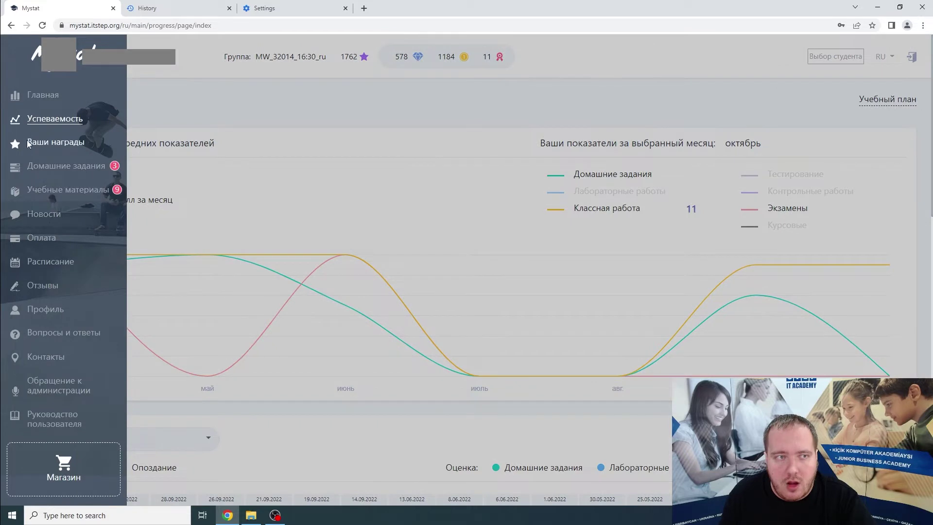
pyautogui.click(52, 143)
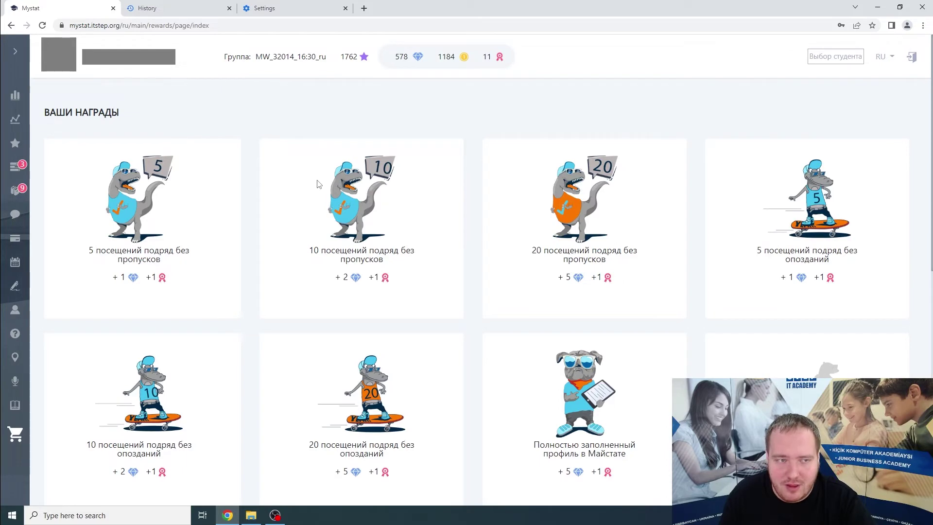
pyautogui.scroll(-5, 379, 237)
pyautogui.scroll(5, 378, 238)
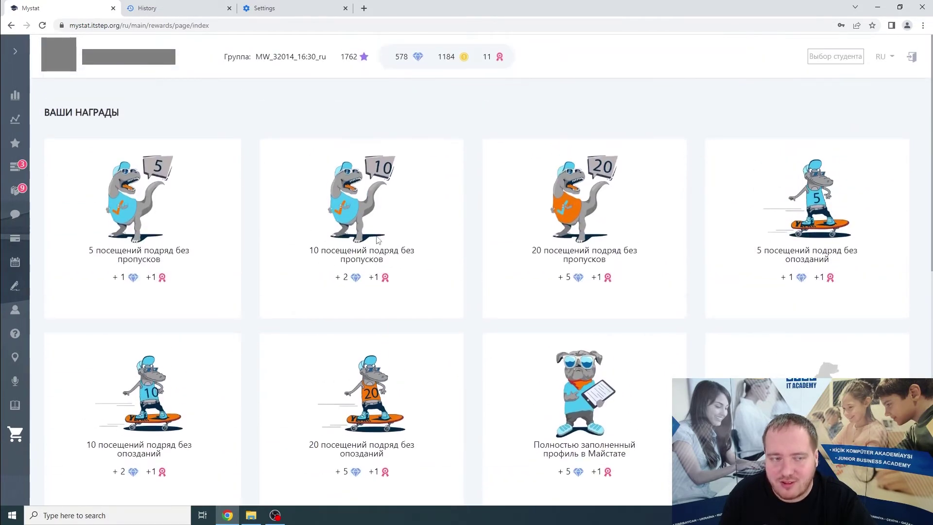
pyautogui.doubleClick(344, 277)
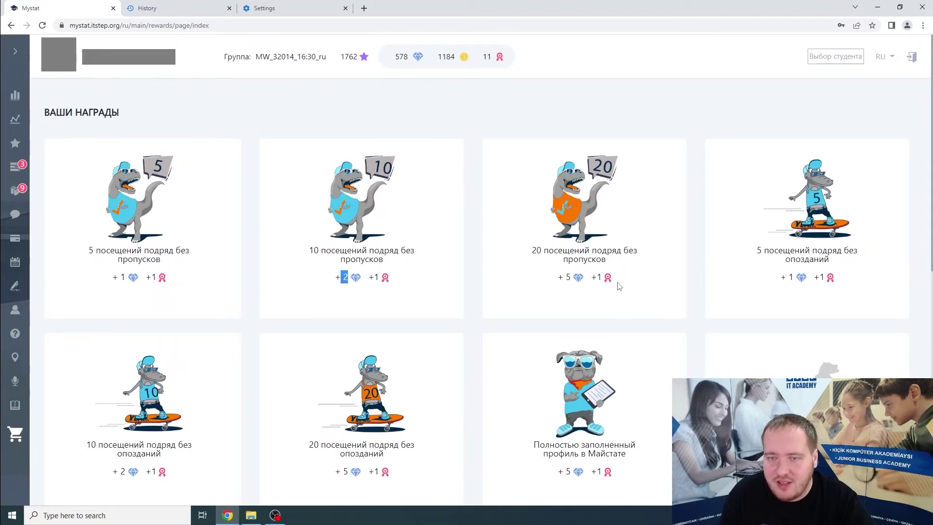
pyautogui.moveTo(613, 278); pyautogui.dragTo(560, 279)
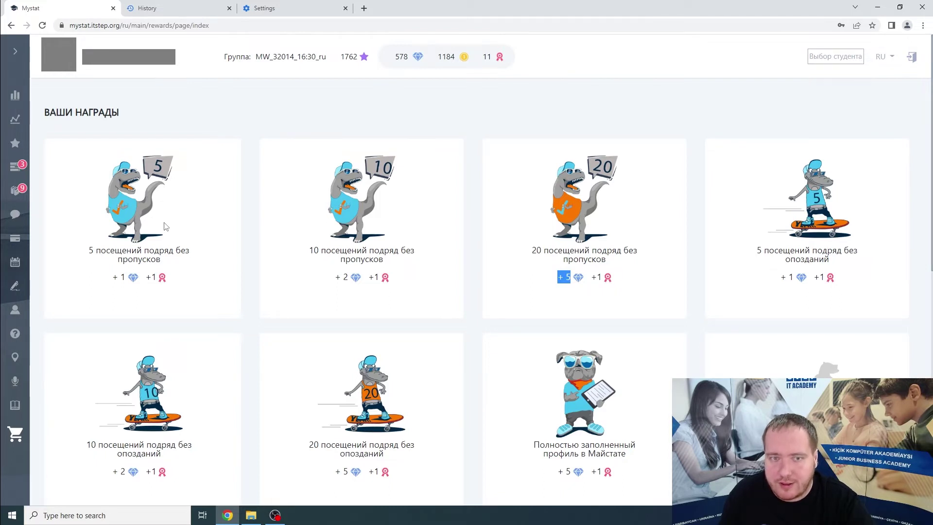
# - Examine the awards for 20 consecutive visits without lateness and for a fully completed Mystat profile
pyautogui.scroll(-1, 182, 226)
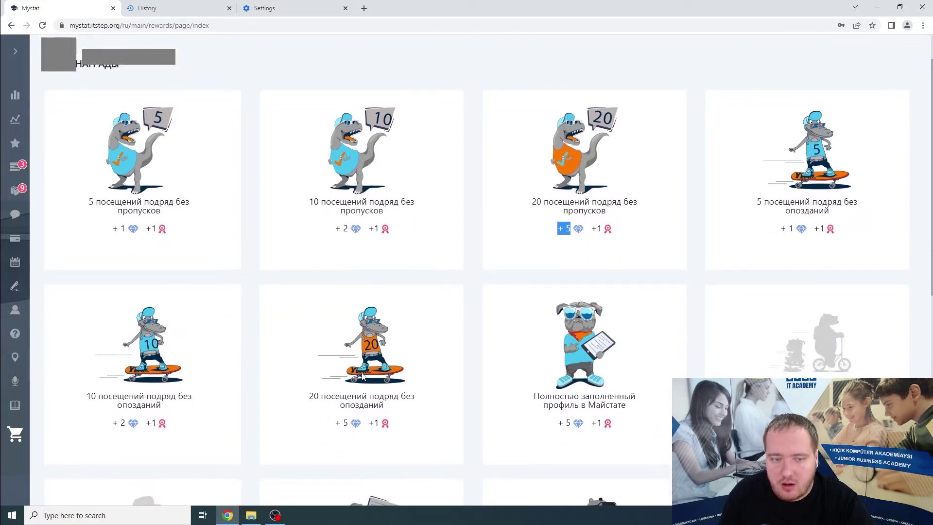
pyautogui.moveTo(387, 400); pyautogui.dragTo(309, 396)
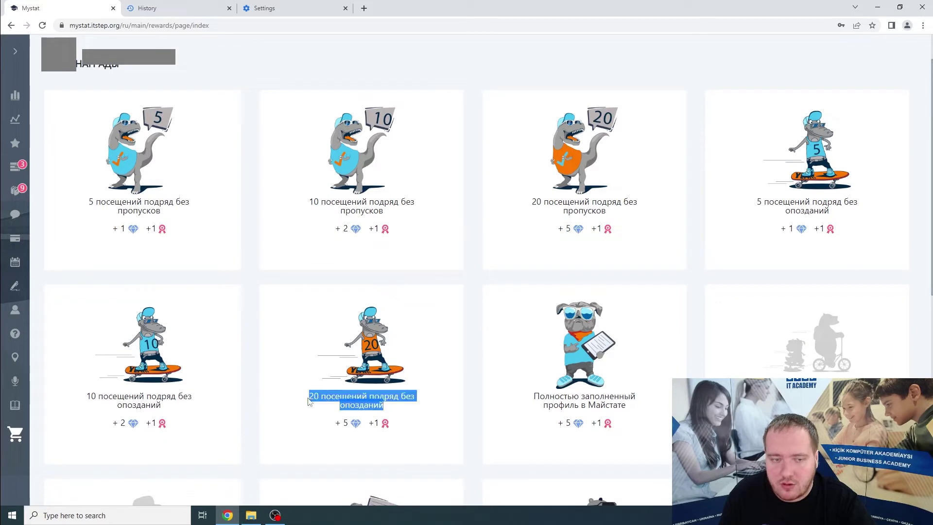
pyautogui.click(396, 401)
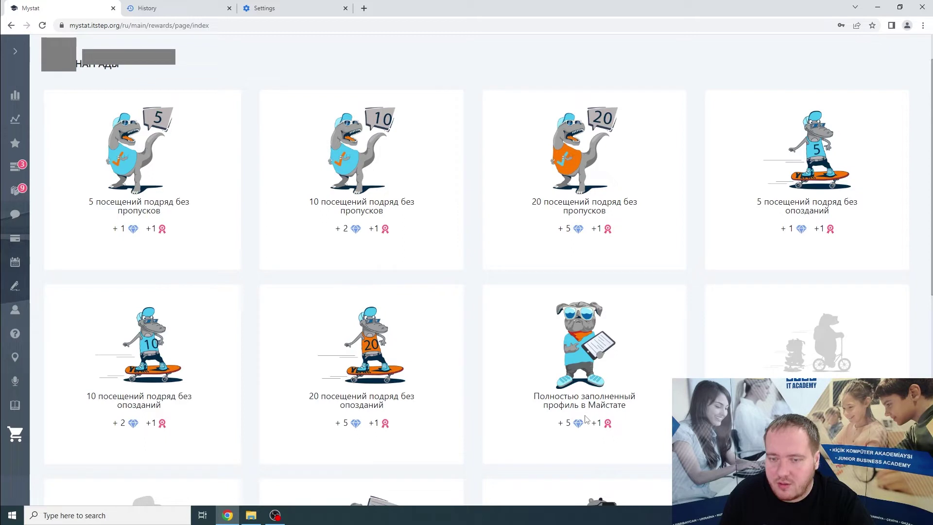
pyautogui.doubleClick(568, 422)
pyautogui.moveTo(567, 423); pyautogui.dragTo(561, 422)
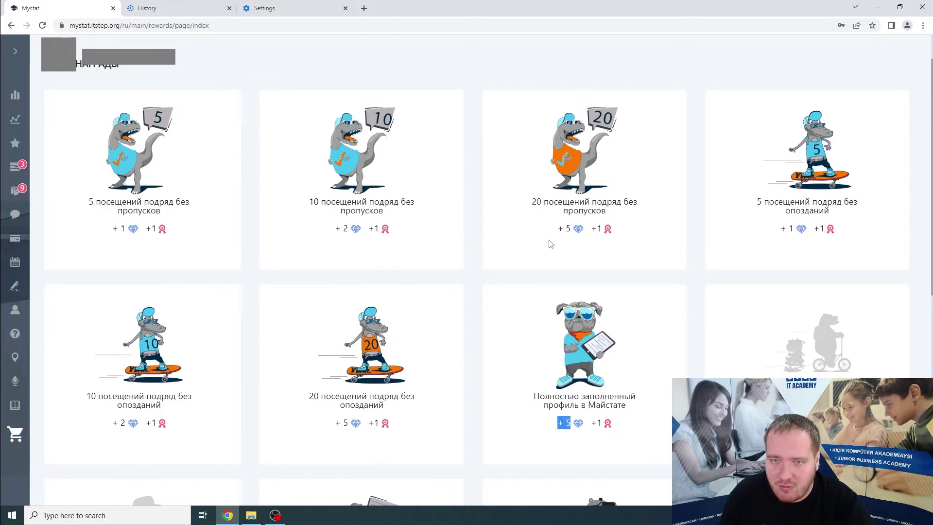
# - Look through the remaining awards, such as survey and contest participation, and check the crystal counter in the page header
pyautogui.scroll(-5, 677, 330)
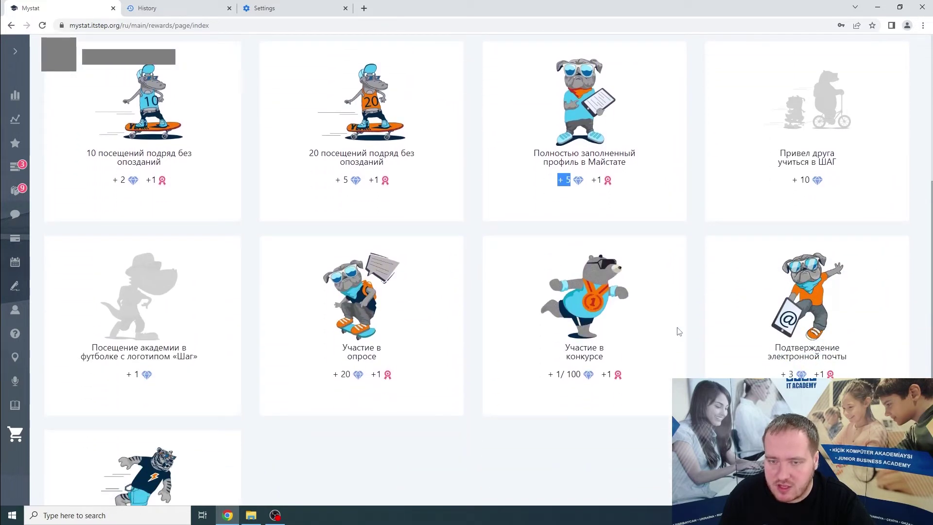
pyautogui.scroll(5, 678, 331)
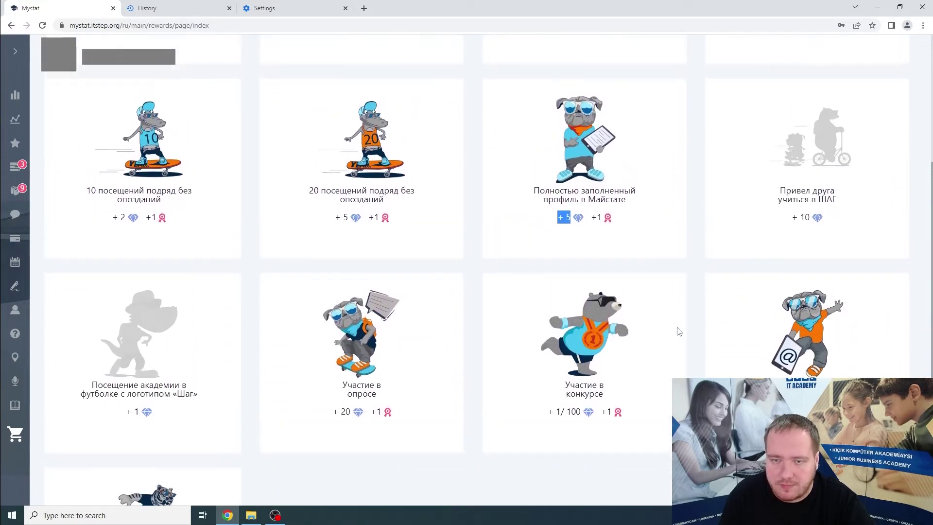
pyautogui.scroll(1, 679, 330)
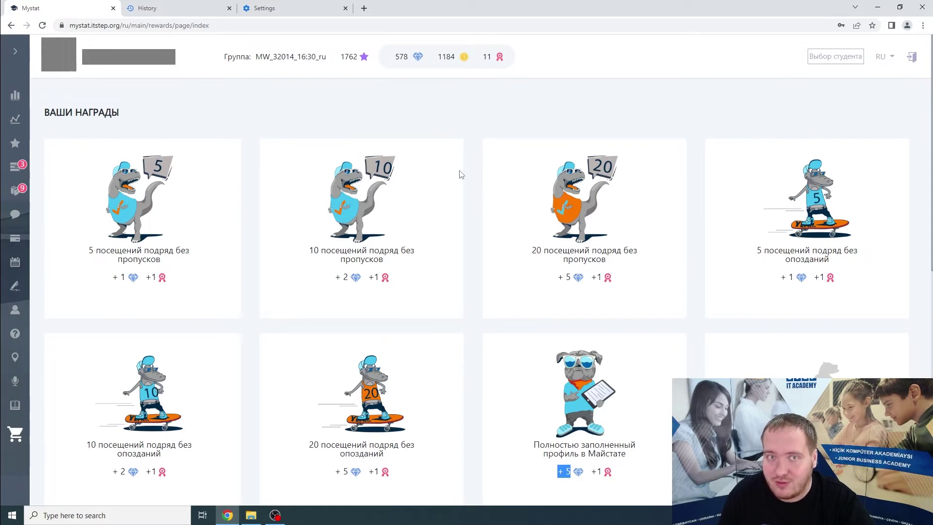
pyautogui.moveTo(401, 57)
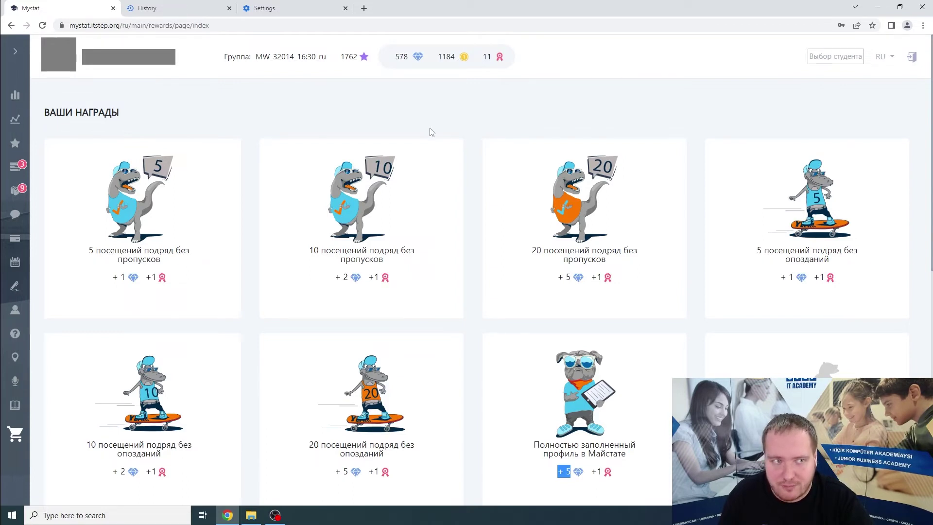
# - Open the "Домашние задания" section and examine the "Текущие" assignments, including the first card's subject and available actions
pyautogui.moveTo(1, 134)
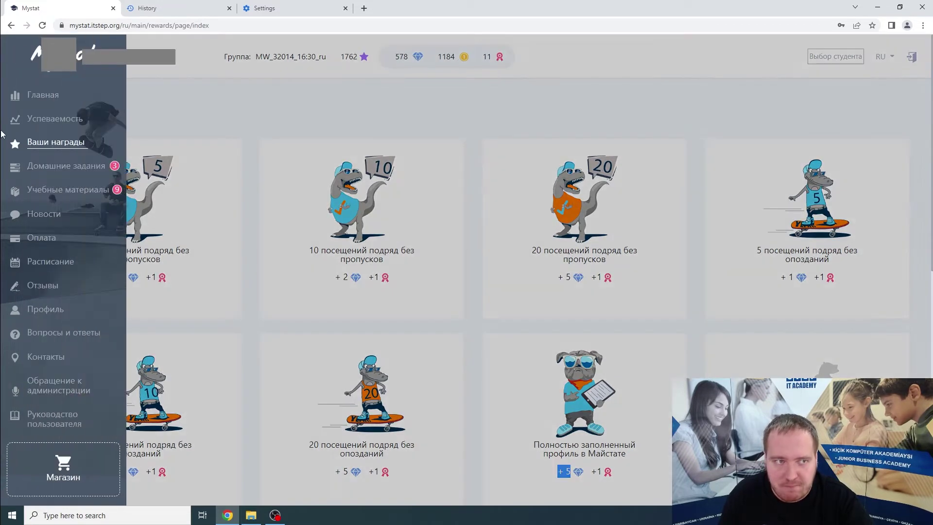
pyautogui.click(47, 170)
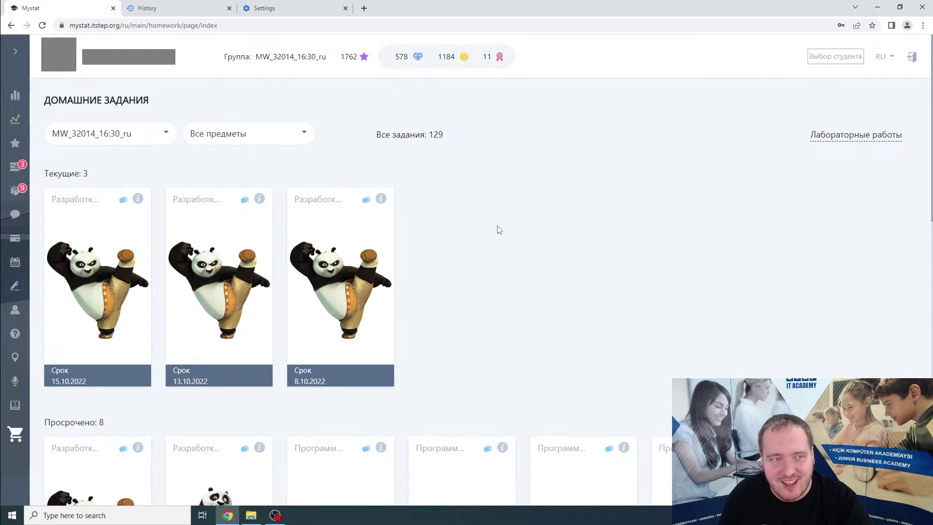
pyautogui.moveTo(71, 223)
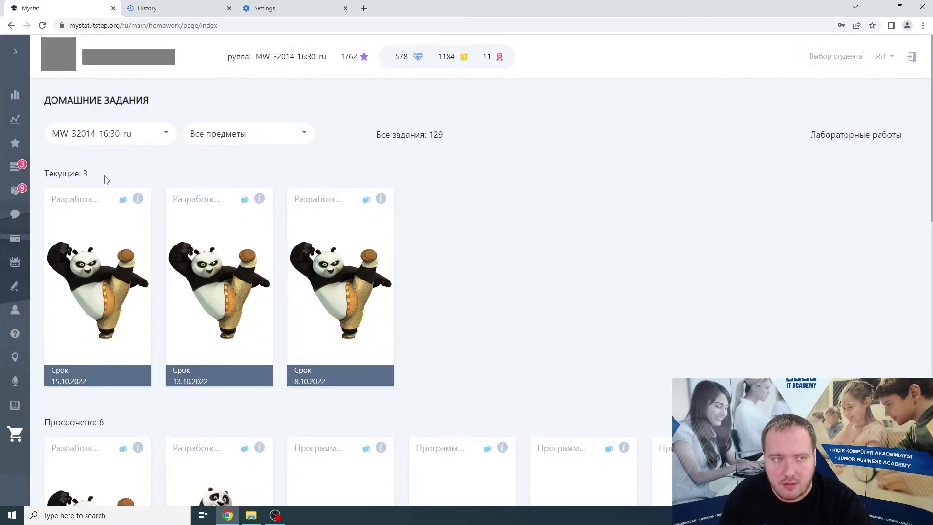
pyautogui.doubleClick(73, 176)
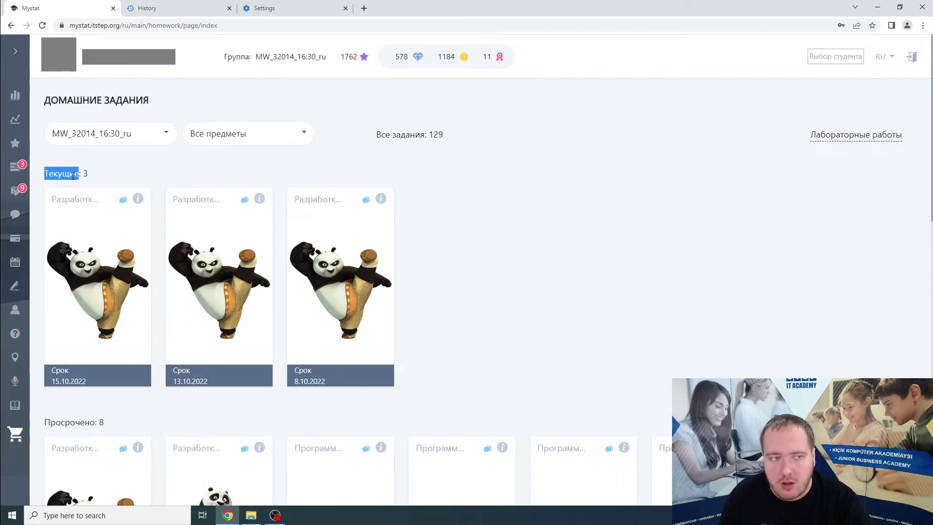
pyautogui.moveTo(92, 238)
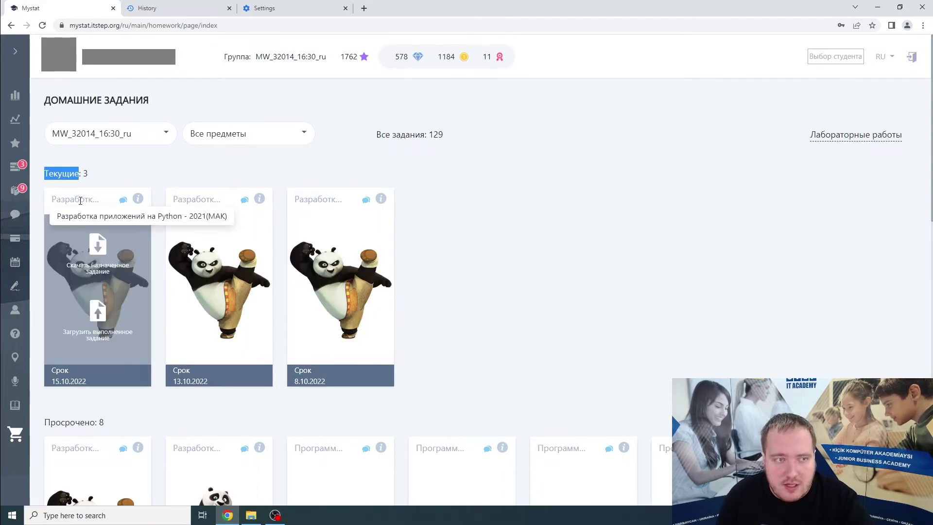
pyautogui.moveTo(123, 202)
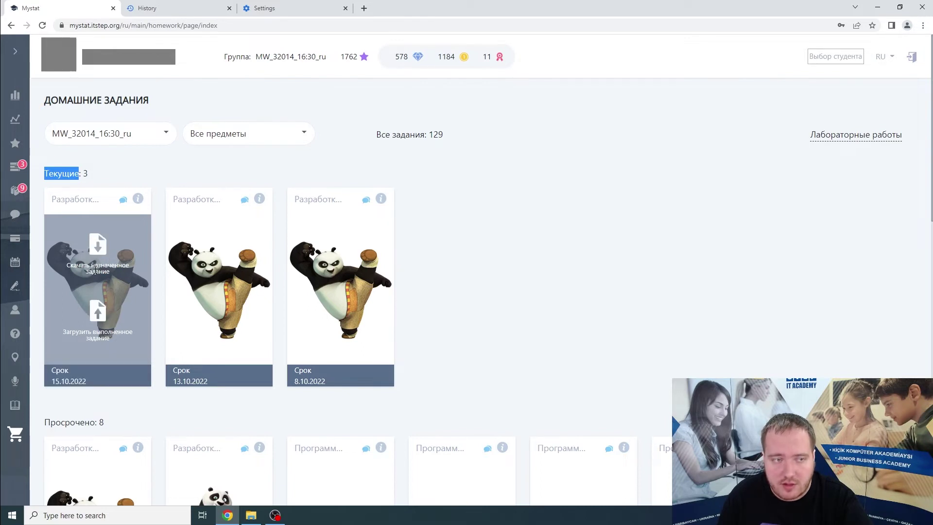
# - Download the assigned task from the current homework card due 15.10.2022 and open its completed-work upload form
pyautogui.click(101, 251)
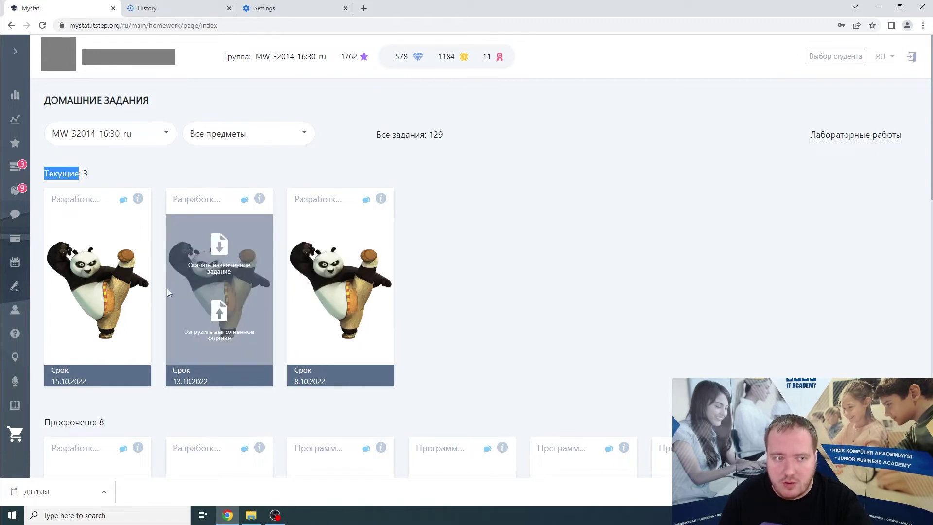
pyautogui.moveTo(105, 304)
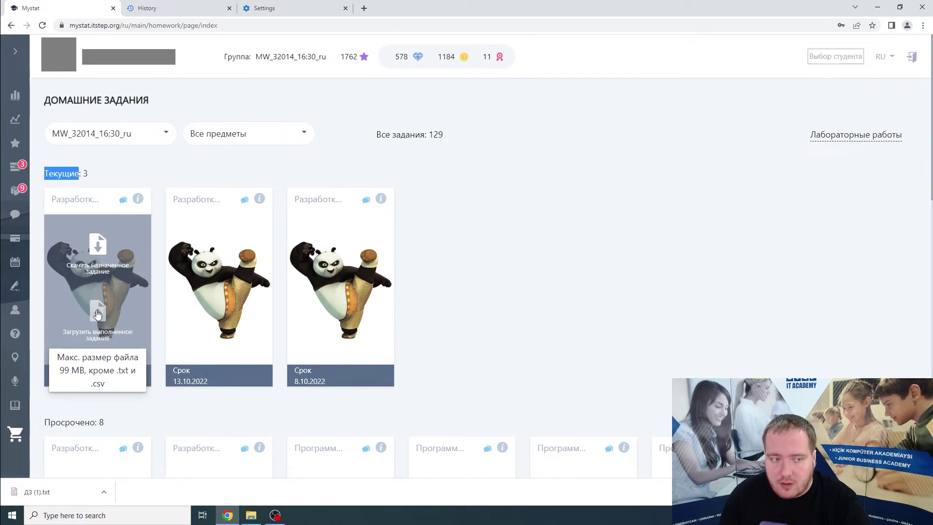
pyautogui.click(97, 313)
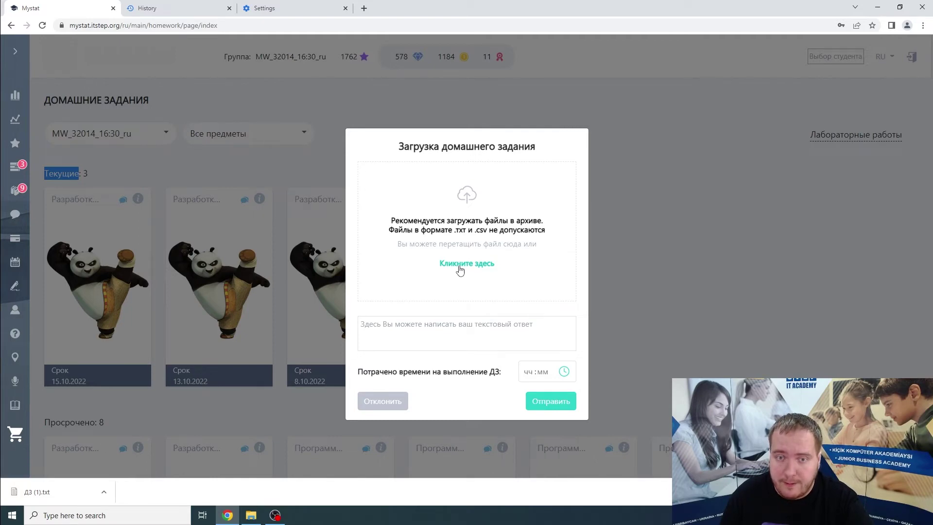
# - Move the дз.txt file higher on the Windows desktop and return to the homework upload form in Chrome
pyautogui.click(878, 8)
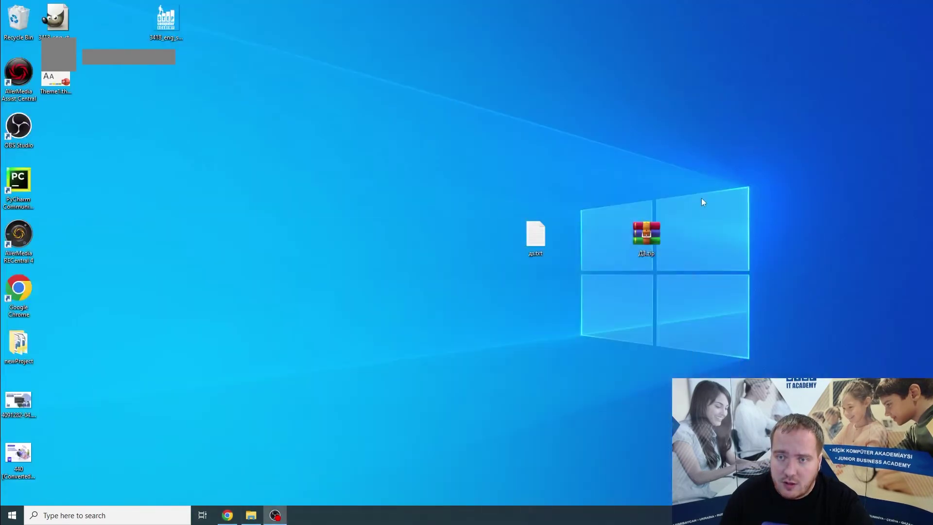
pyautogui.moveTo(535, 256); pyautogui.dragTo(546, 180)
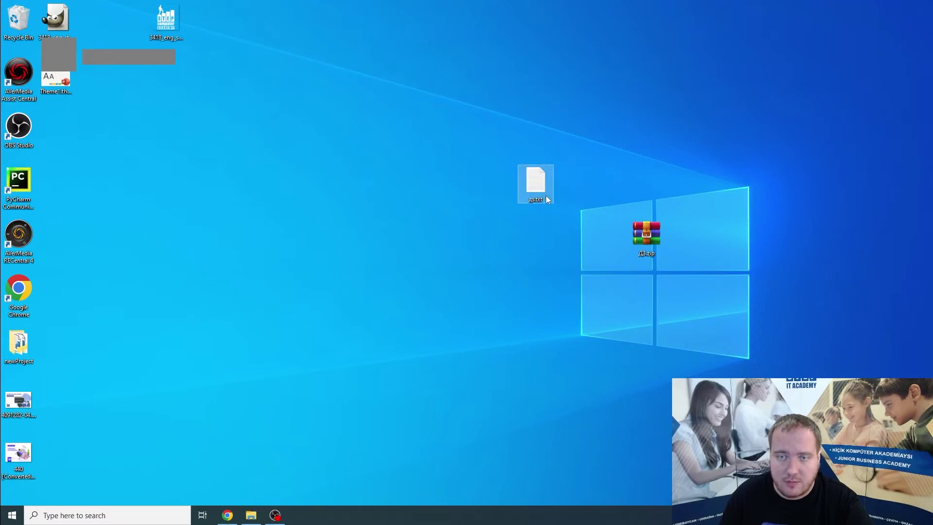
pyautogui.click(230, 518)
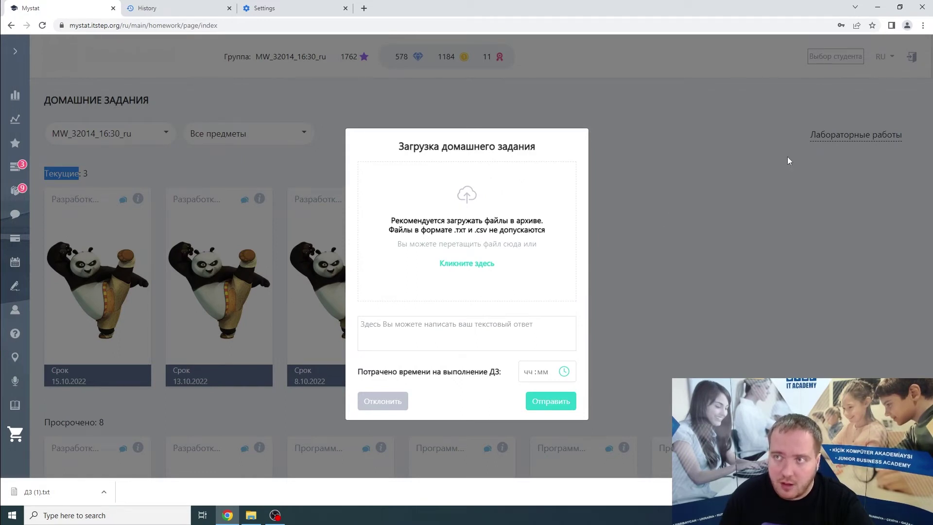
# - Go back to the Windows desktop, place ДЗ.zip beside the дз.txt file and delete the archive
pyautogui.click(878, 8)
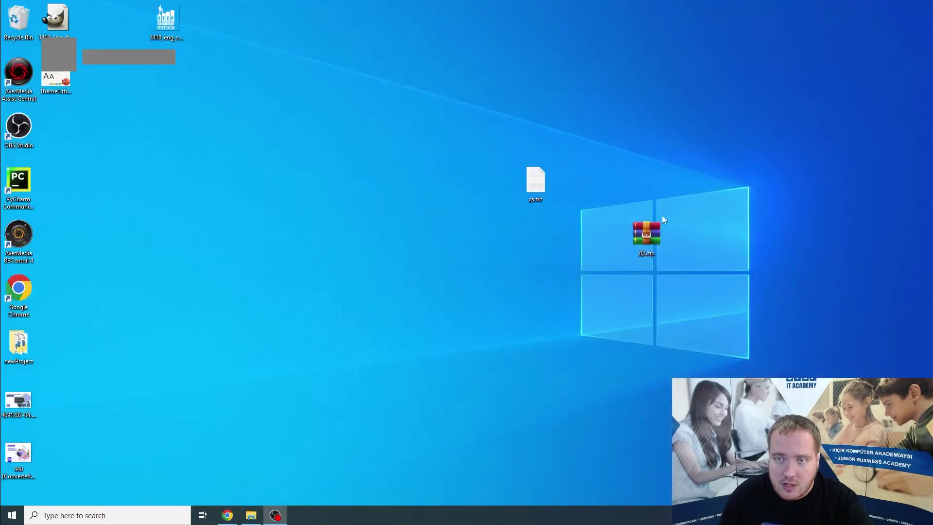
pyautogui.moveTo(649, 237); pyautogui.dragTo(649, 239)
pyautogui.moveTo(598, 189); pyautogui.dragTo(605, 183)
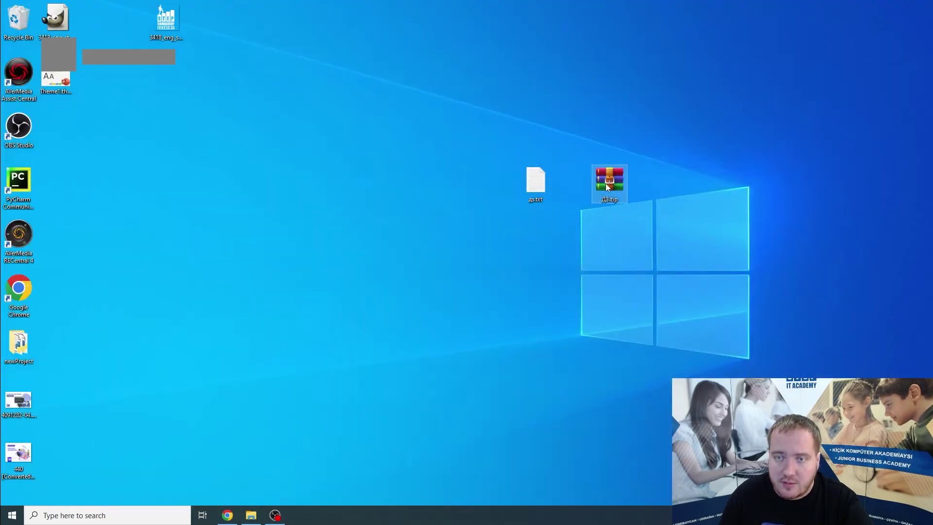
pyautogui.rightClick(605, 182)
pyautogui.click(630, 375)
# - Create a new WinRAR ZIP archive on the Windows desktop and name it ДЗ.zip
pyautogui.rightClick(612, 209)
pyautogui.moveTo(648, 306)
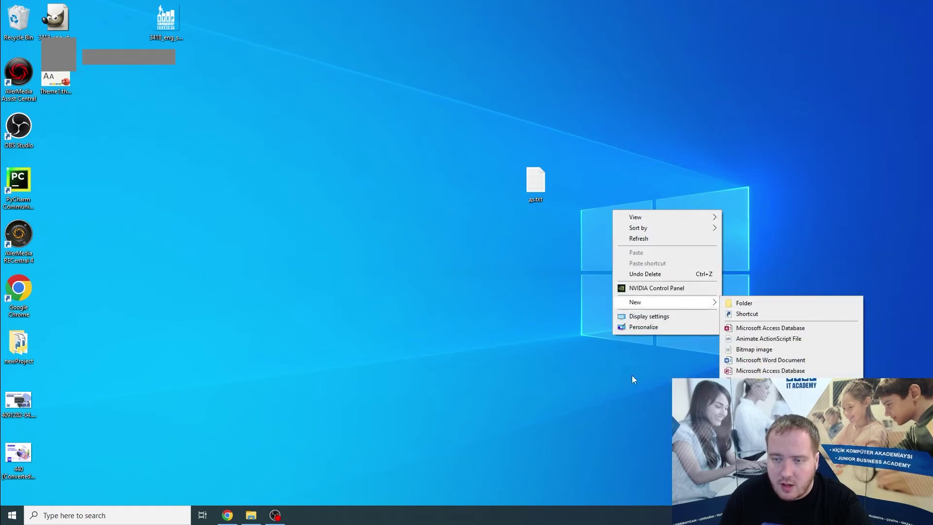
pyautogui.rightClick(579, 266)
pyautogui.rightClick(579, 266)
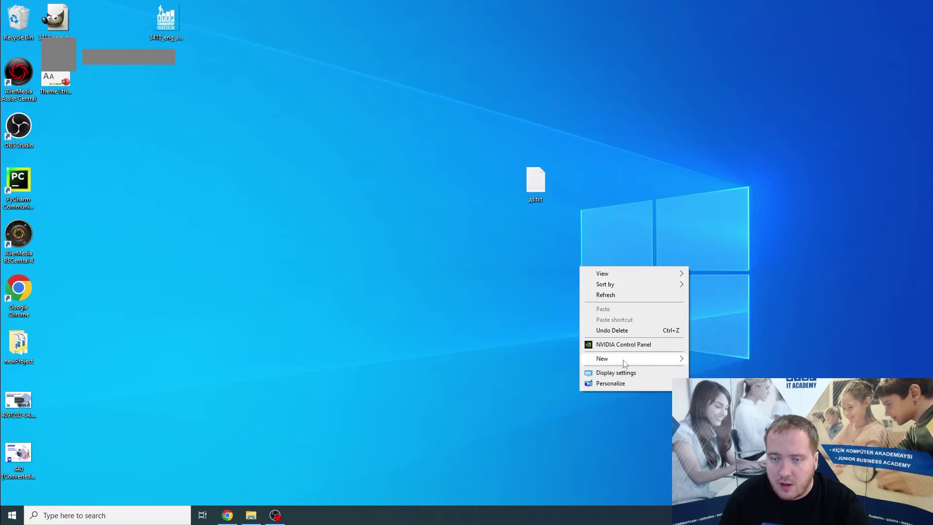
pyautogui.moveTo(625, 364)
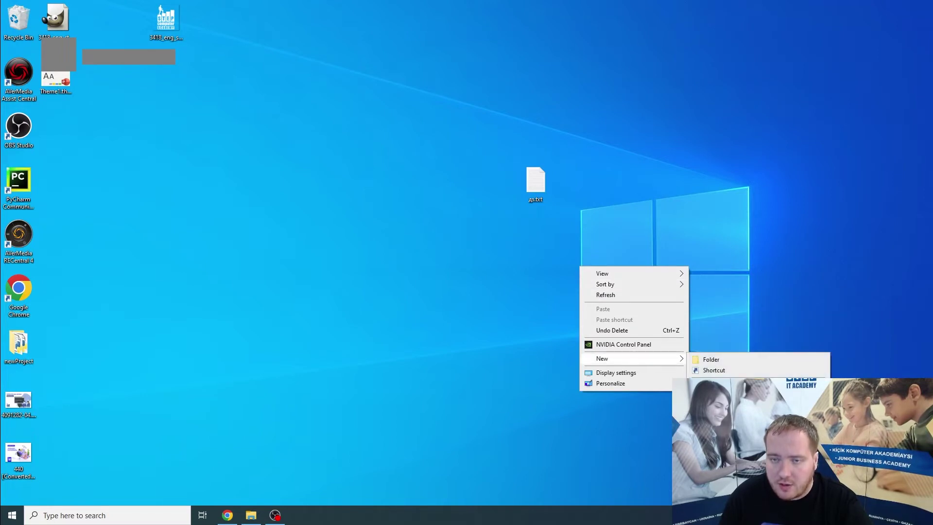
pyautogui.click(729, 486)
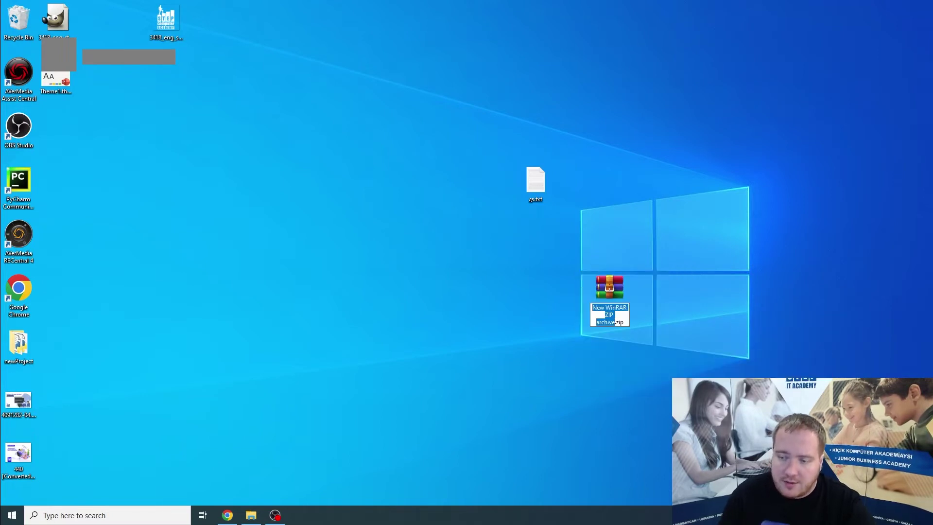
pyautogui.press('BackSpace')
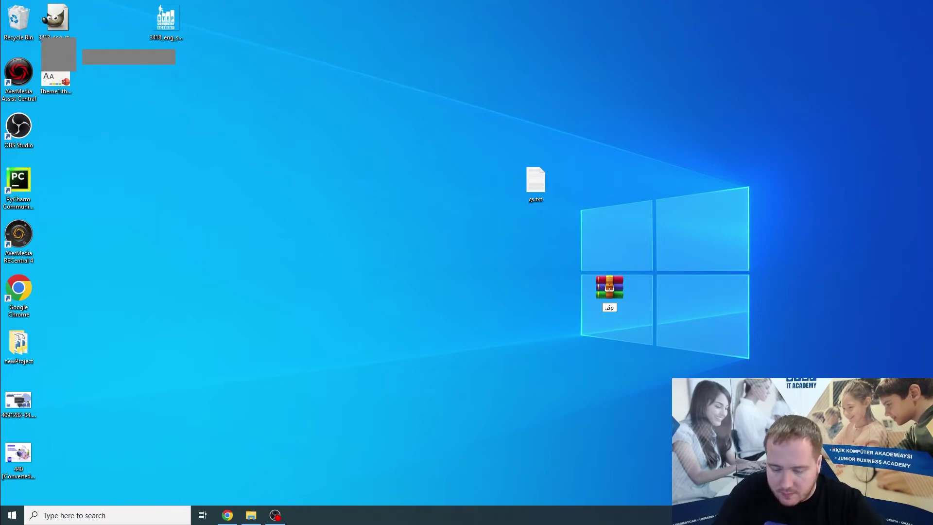
pyautogui.write('ДЗ')
pyautogui.press('Return')
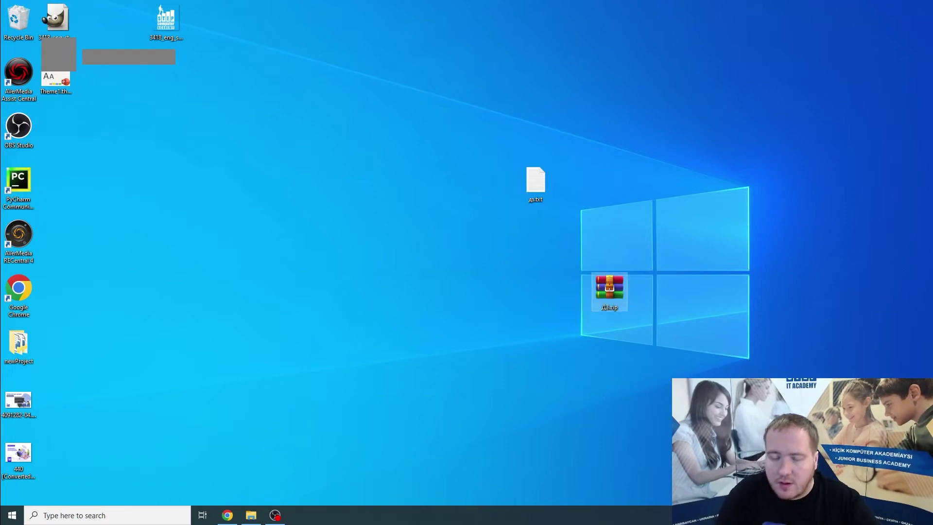
# - Open ДЗ.zip in WinRAR, add the desktop file дз.txt to it, check the archived file and close the archive
pyautogui.doubleClick(608, 288)
pyautogui.moveTo(346, 90); pyautogui.dragTo(696, 119)
pyautogui.moveTo(535, 182); pyautogui.dragTo(633, 265)
pyautogui.click(810, 389)
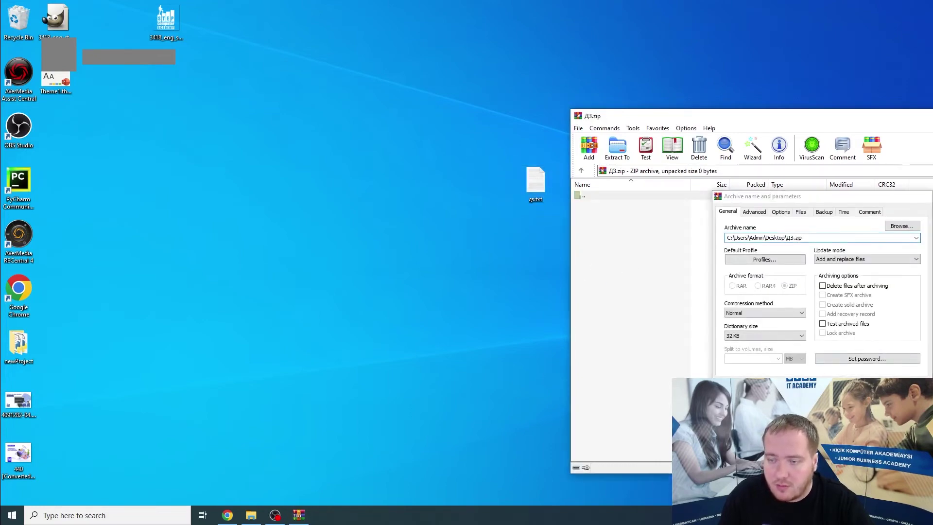
pyautogui.moveTo(783, 123); pyautogui.dragTo(388, 119)
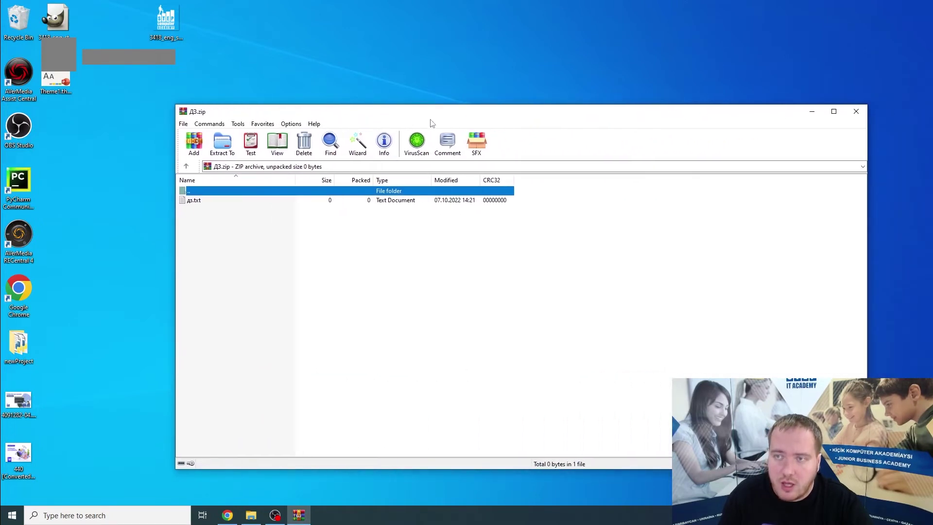
pyautogui.click(188, 201)
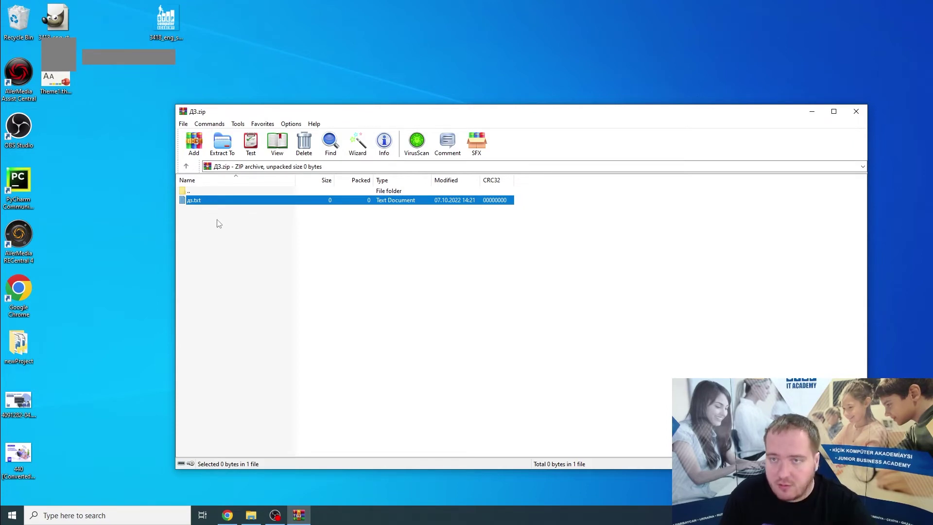
pyautogui.click(856, 111)
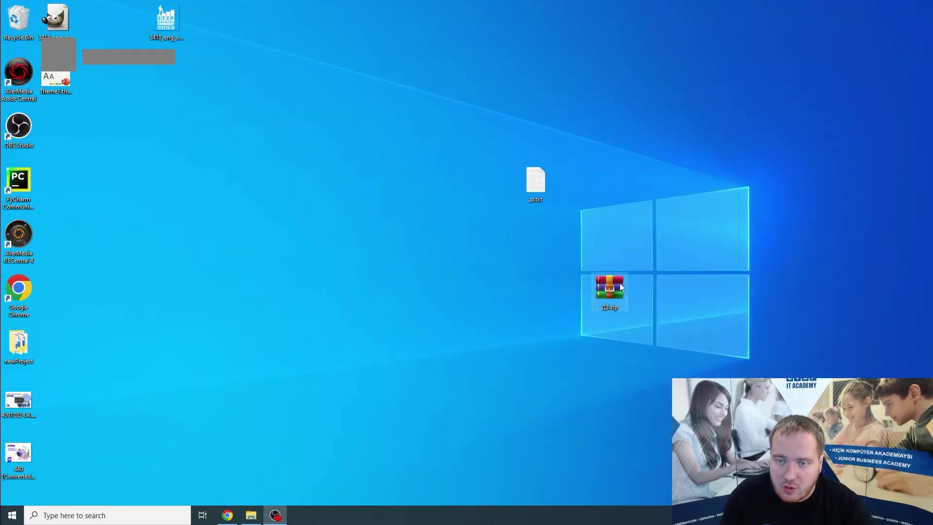
# - Move ДЗ.zip into the same desktop row as дз.txt and leave the archive selected
pyautogui.click(610, 304)
pyautogui.moveTo(658, 305); pyautogui.dragTo(690, 194)
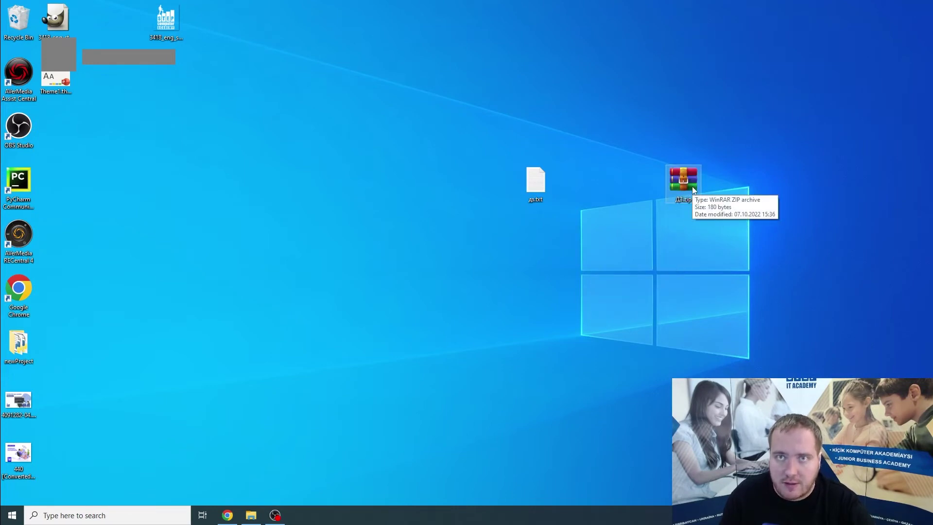
pyautogui.press('Left')
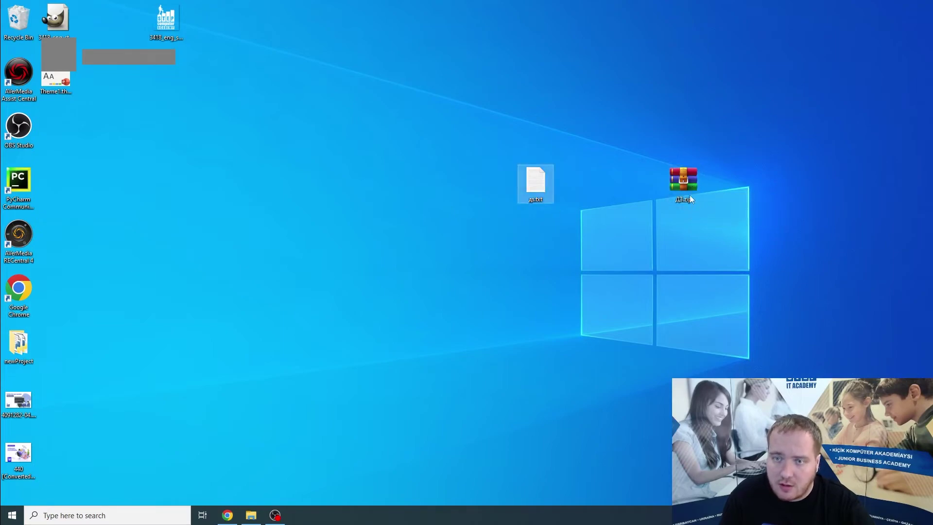
pyautogui.click(679, 180)
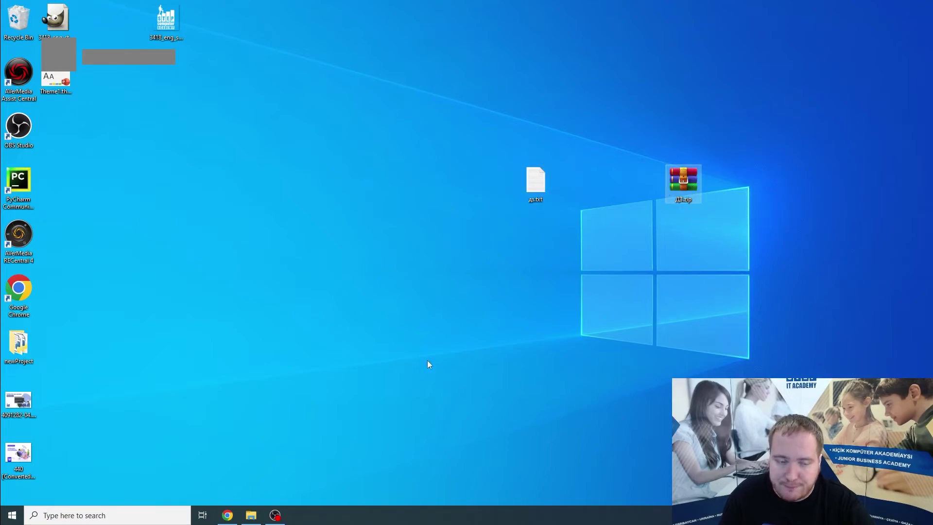
# - Switch back to Chrome and attach ДЗ.zip from the desktop to the homework upload form
pyautogui.click(228, 515)
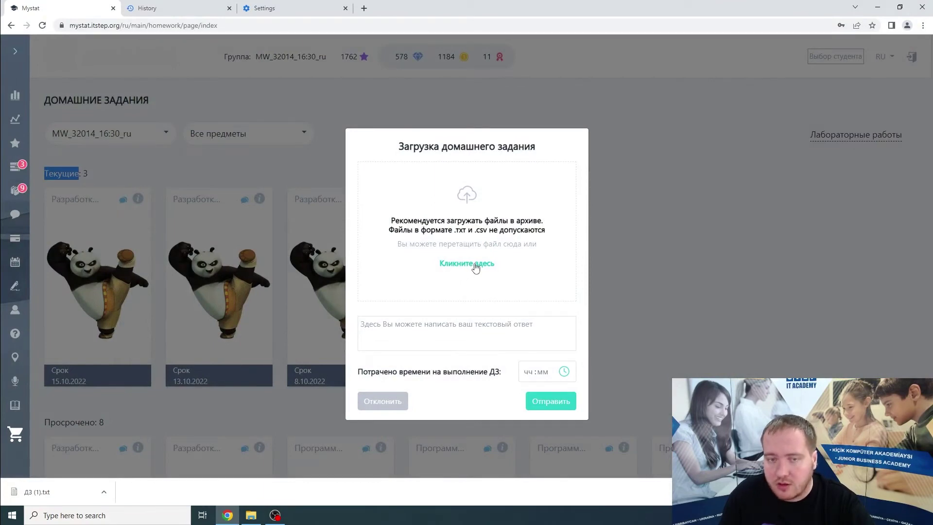
pyautogui.click(476, 266)
pyautogui.click(328, 154)
pyautogui.click(382, 246)
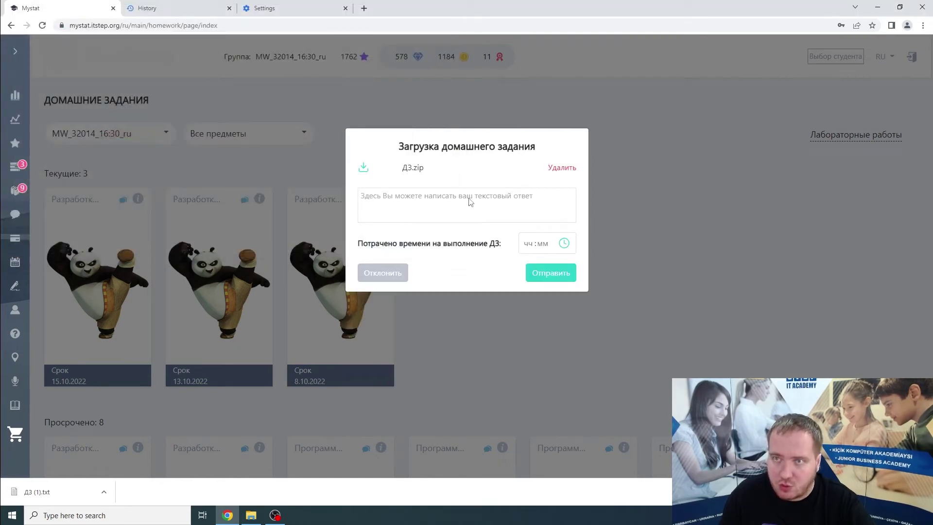
# - Examine the upload form's text answer field and the attached ДЗ.zip, checking the original archive on the desktop in between
pyautogui.click(470, 201)
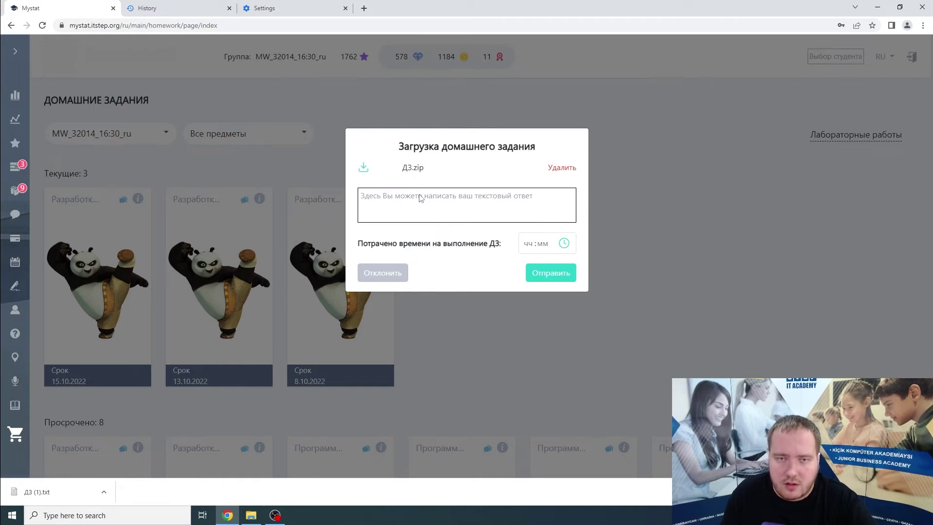
pyautogui.click(877, 8)
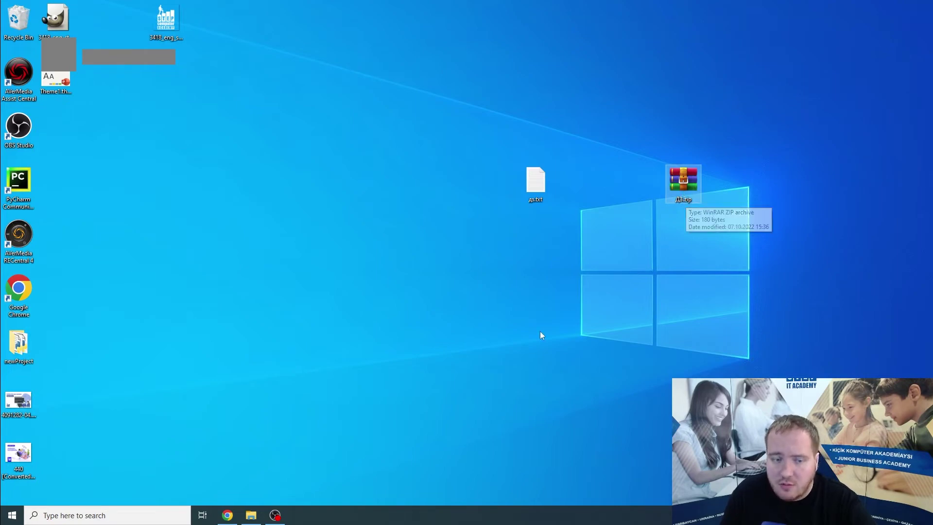
pyautogui.click(227, 515)
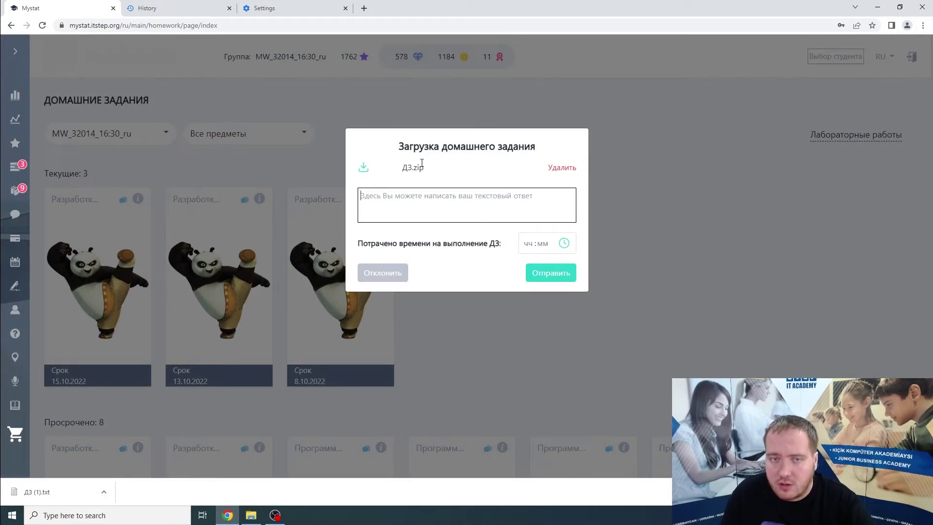
pyautogui.click(416, 199)
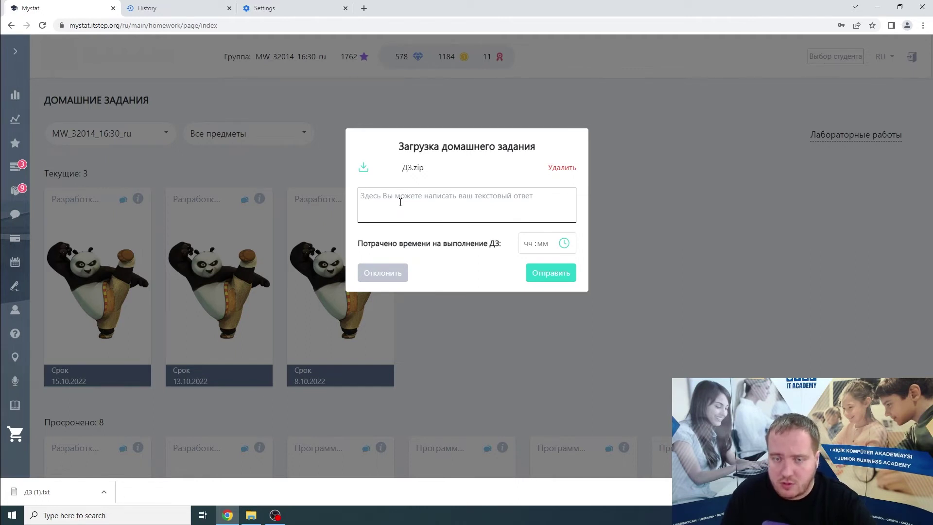
pyautogui.hotkey('alt', 'Tab')
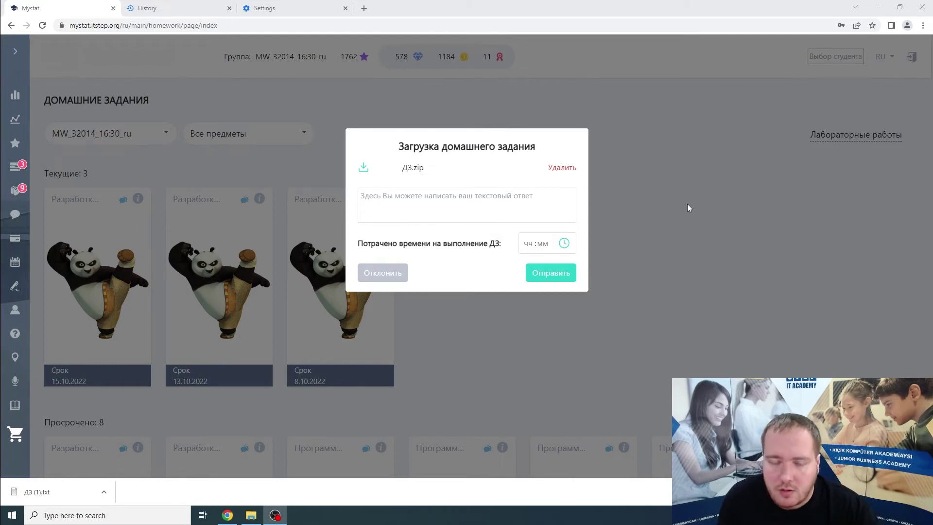
pyautogui.click(510, 202)
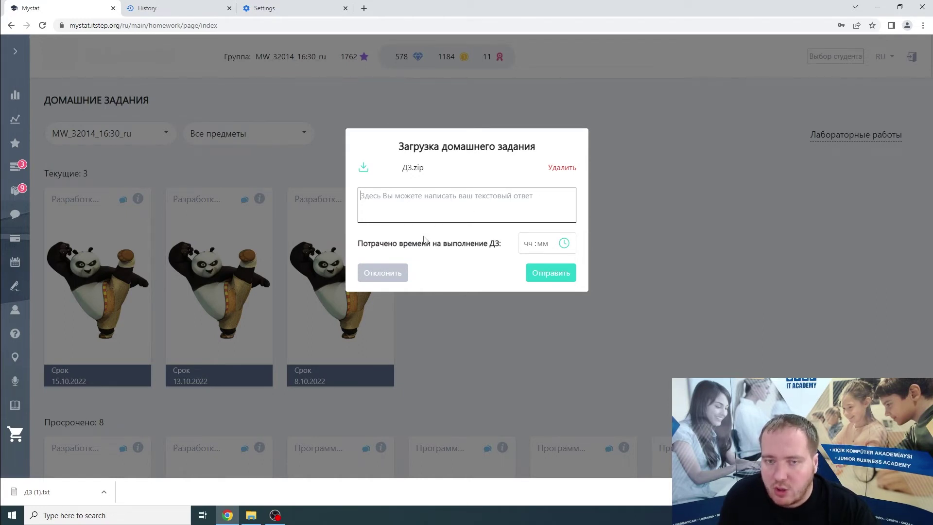
# - Set the time spent on the homework to 05:00 and close the upload form without submitting it
pyautogui.click(529, 243)
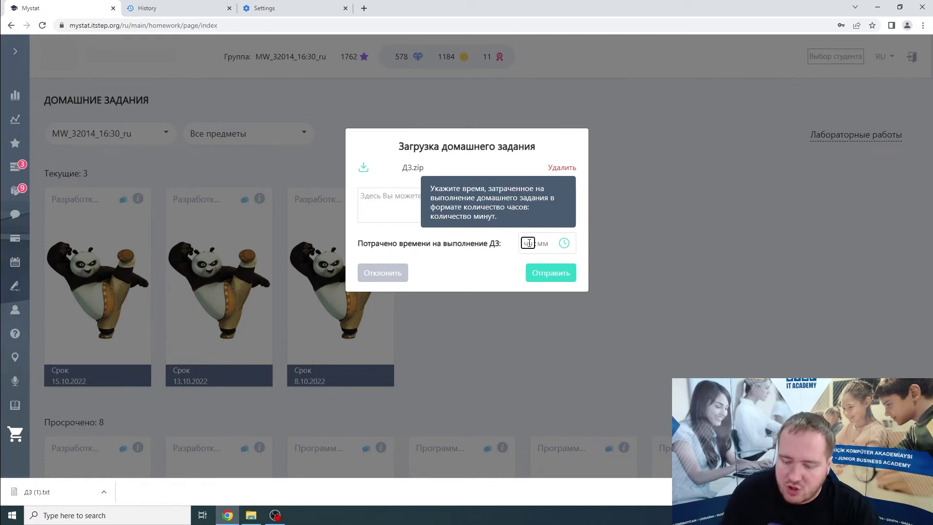
pyautogui.write('50')
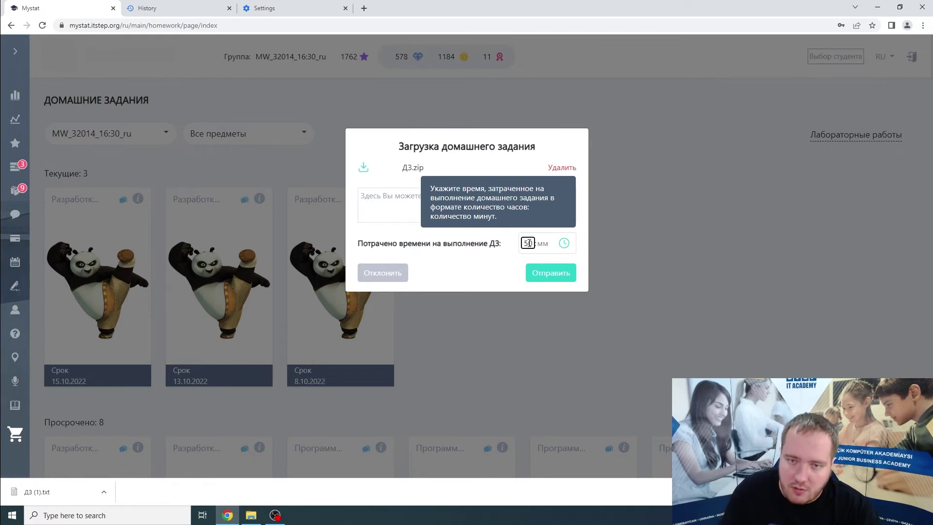
pyautogui.click(543, 243)
pyautogui.click(530, 243)
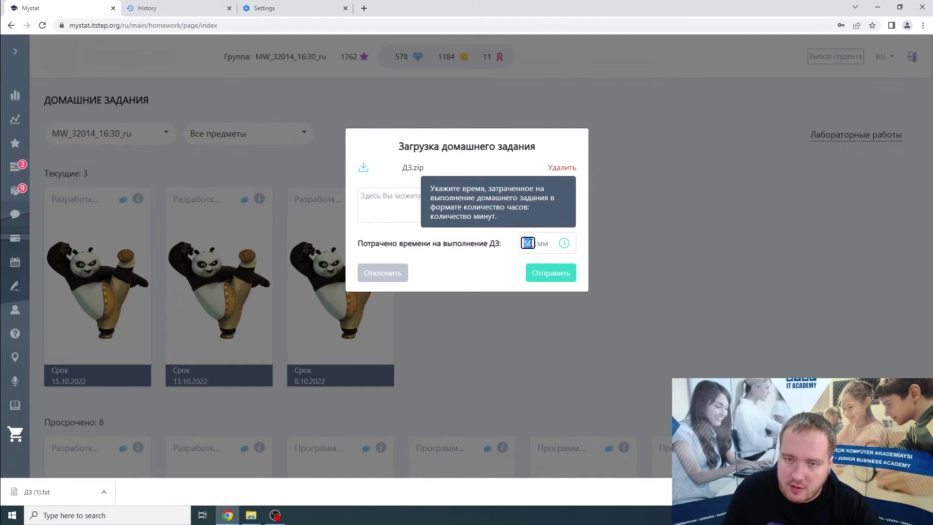
pyautogui.write('5')
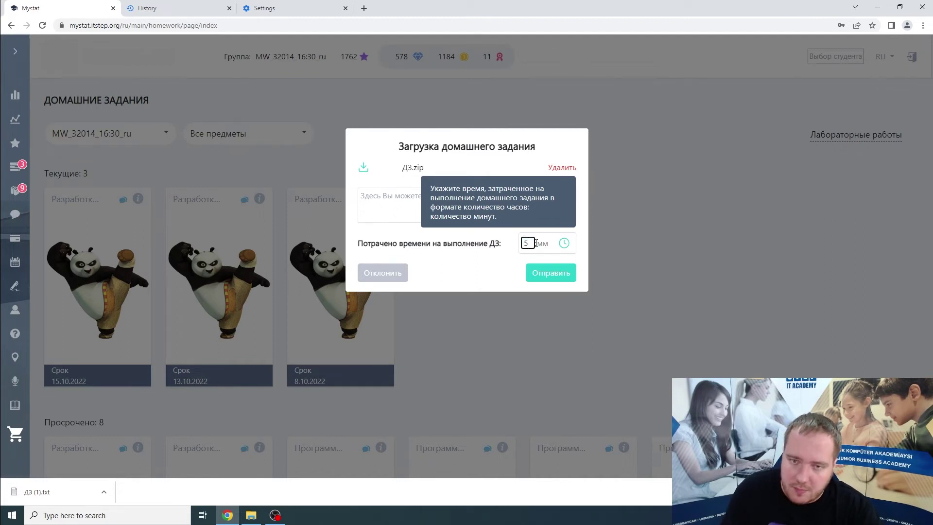
pyautogui.click(543, 242)
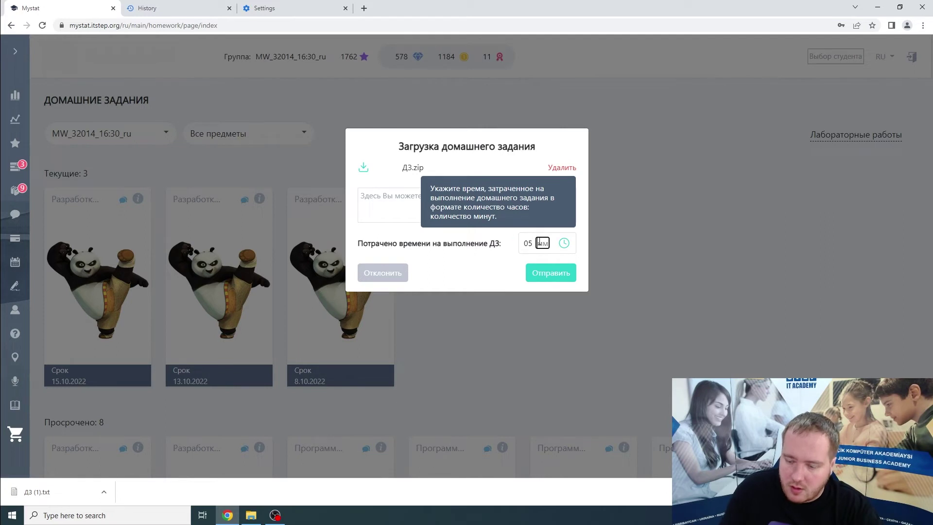
pyautogui.click(498, 277)
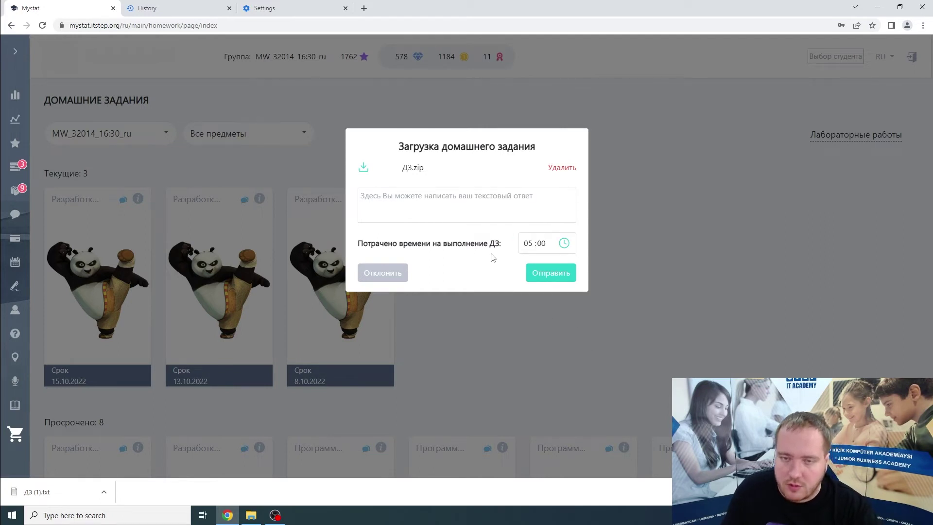
pyautogui.moveTo(535, 250)
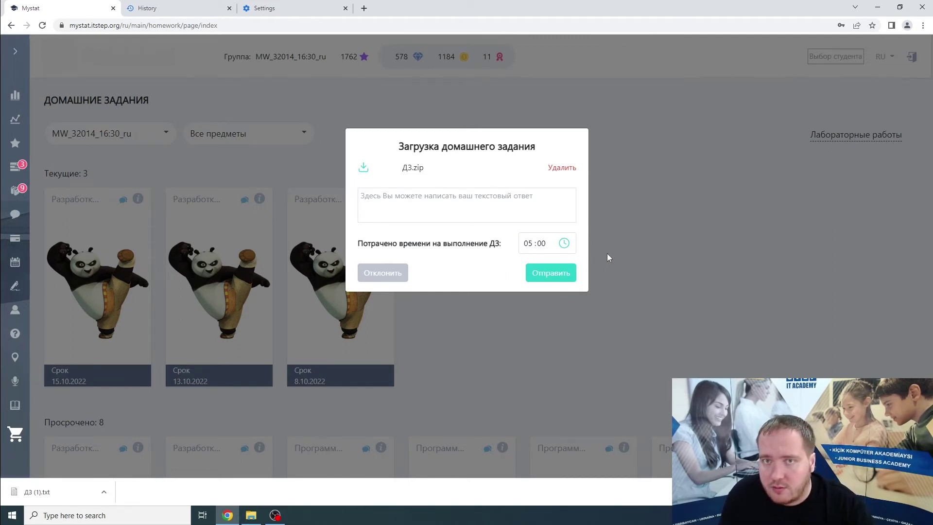
pyautogui.click(654, 262)
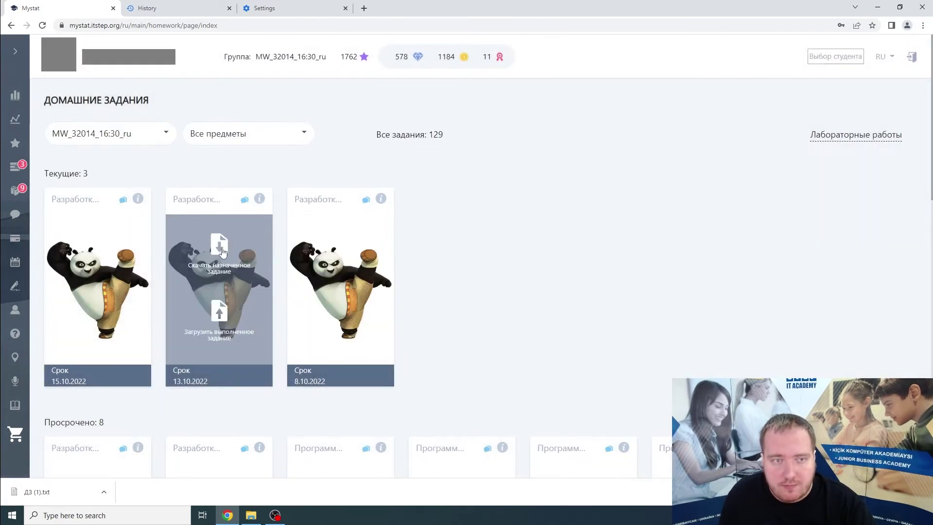
# - Examine the homework in the "На проверке" group, including the first card's actions, and the "Просрочено" group
pyautogui.scroll(-5, 335, 272)
pyautogui.scroll(-3, 335, 287)
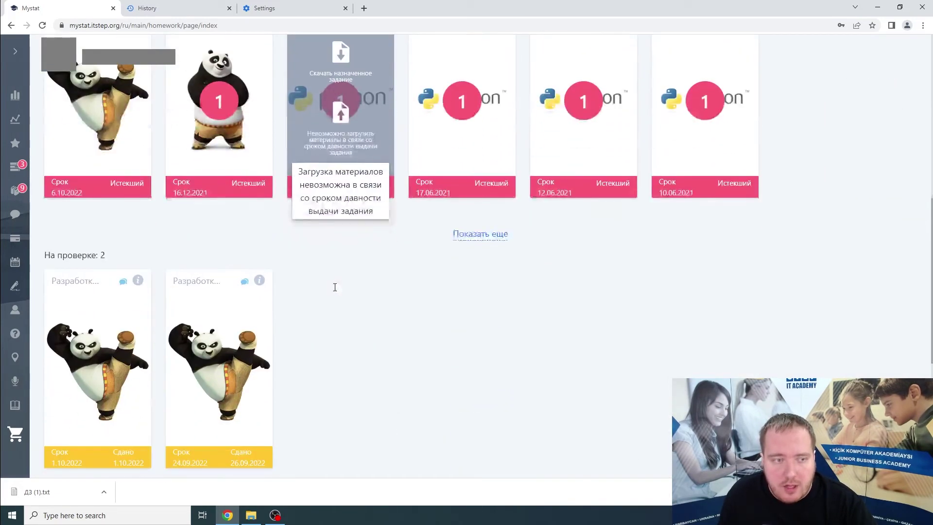
pyautogui.scroll(-2, 336, 291)
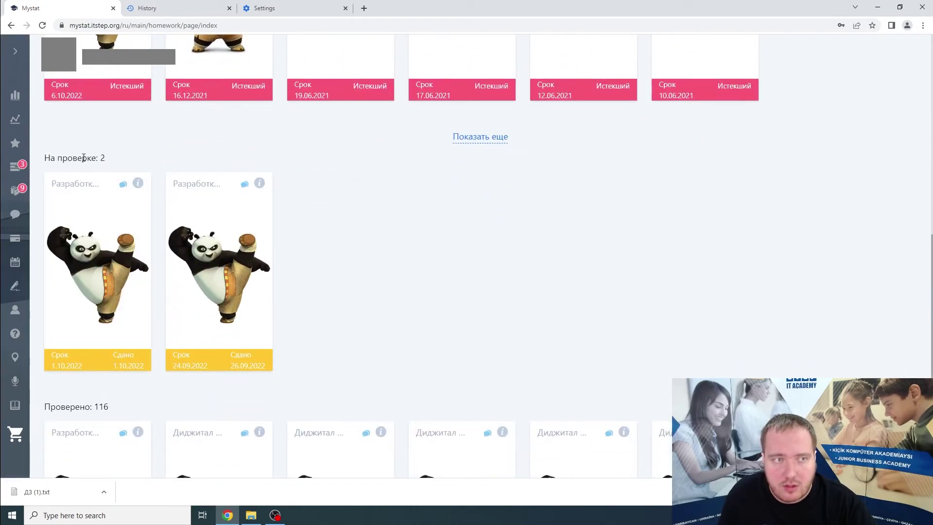
pyautogui.doubleClick(83, 158)
pyautogui.moveTo(80, 217)
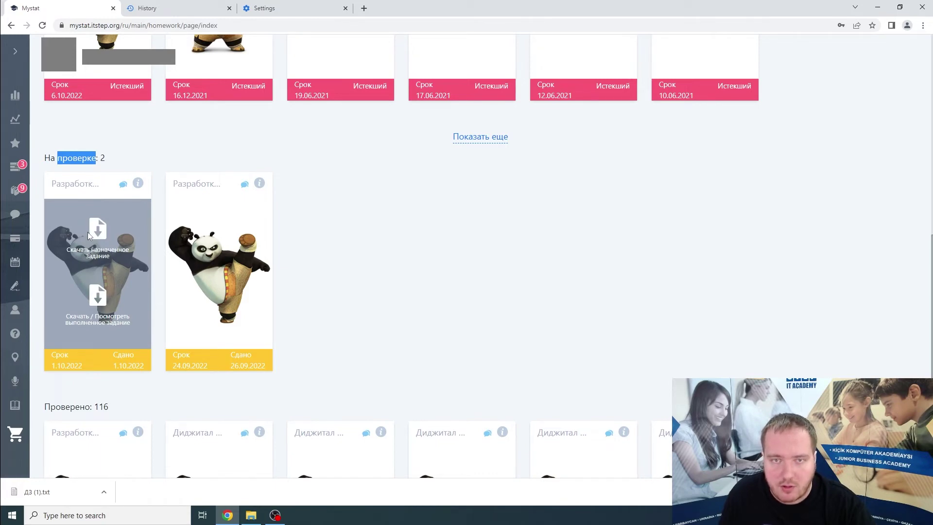
pyautogui.scroll(5, 228, 264)
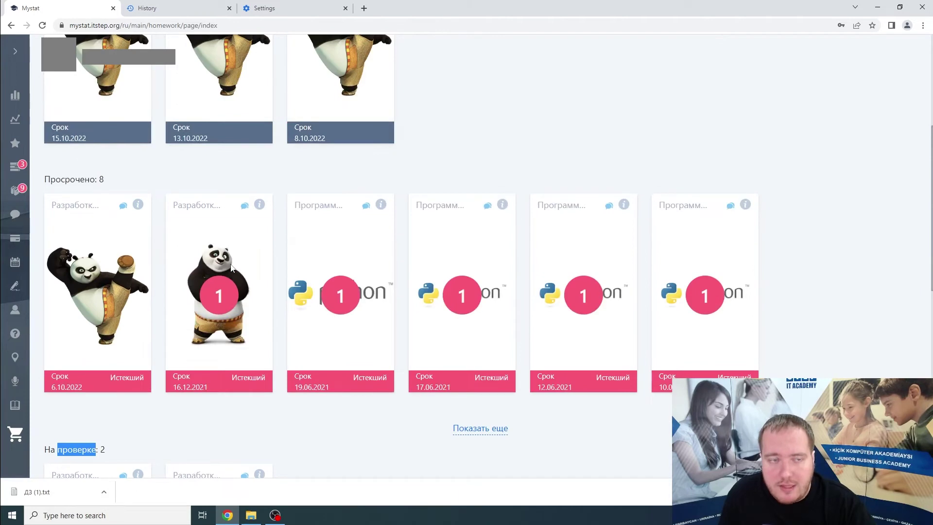
pyautogui.scroll(1, 229, 258)
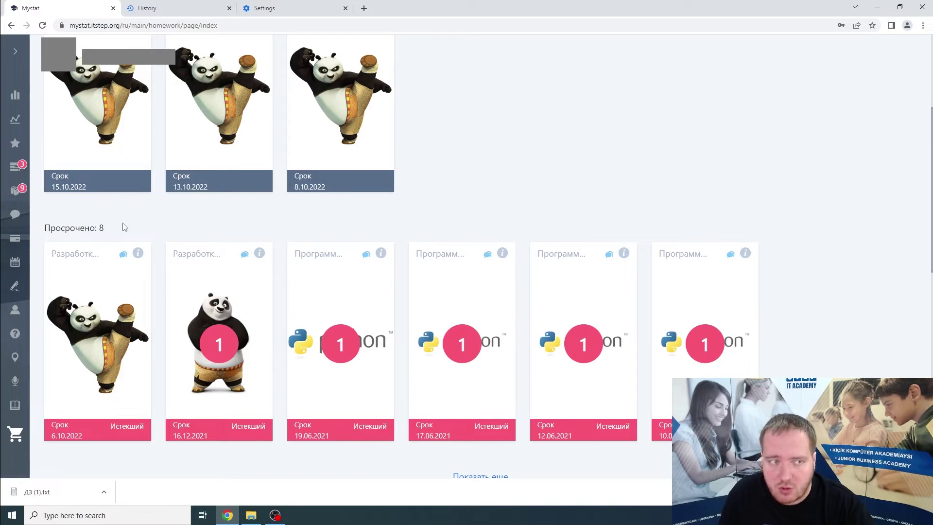
pyautogui.tripleClick(71, 228)
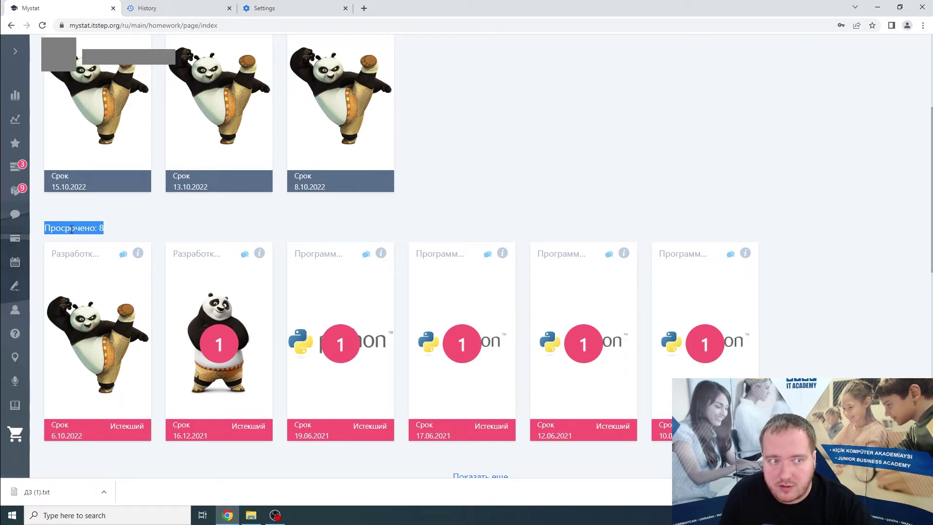
# - Examine the homework in the "Просрочено" group and the graded cards with their download actions in the "Проверено" group
pyautogui.moveTo(250, 317)
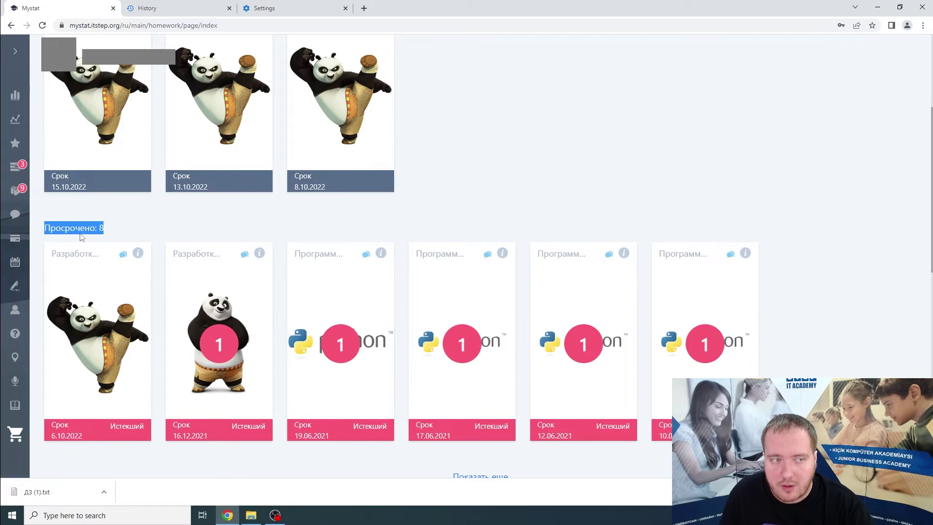
pyautogui.click(80, 230)
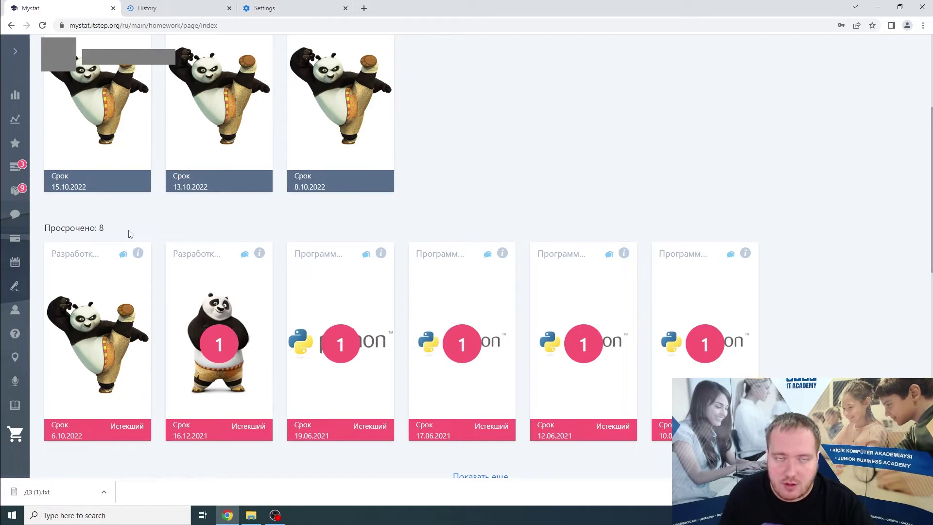
pyautogui.doubleClick(88, 230)
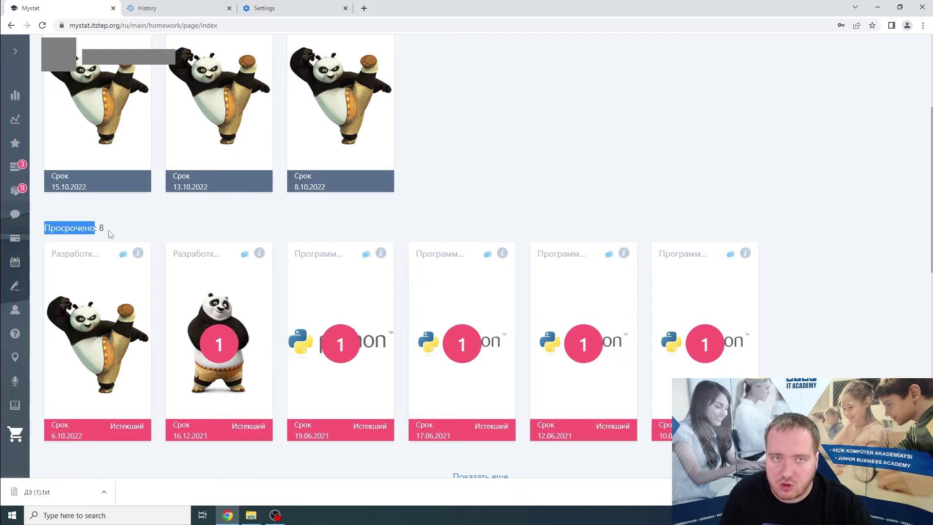
pyautogui.click(123, 234)
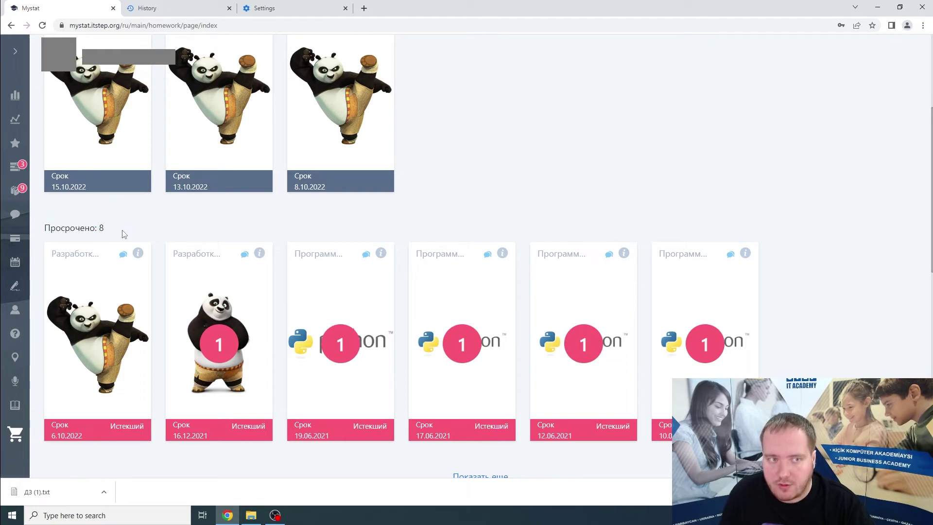
pyautogui.scroll(-7, 123, 233)
pyautogui.scroll(-4, 121, 229)
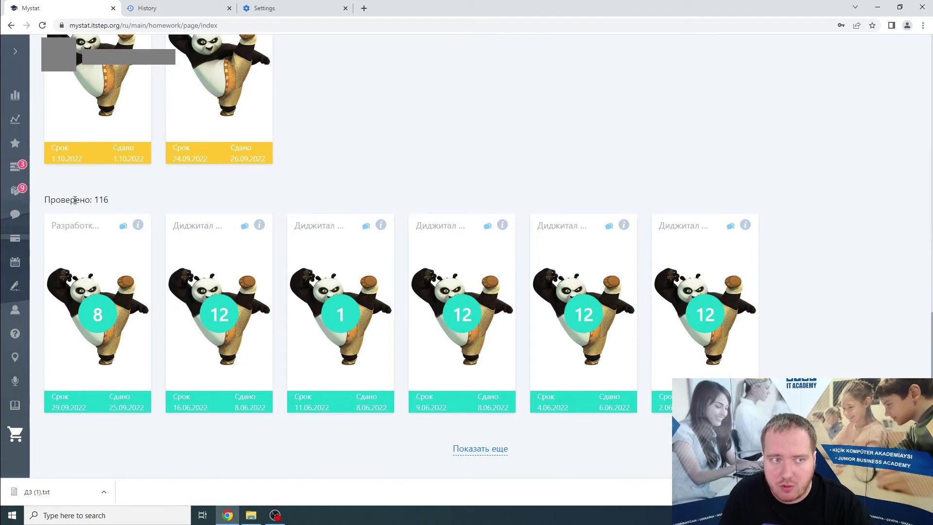
pyautogui.tripleClick(75, 200)
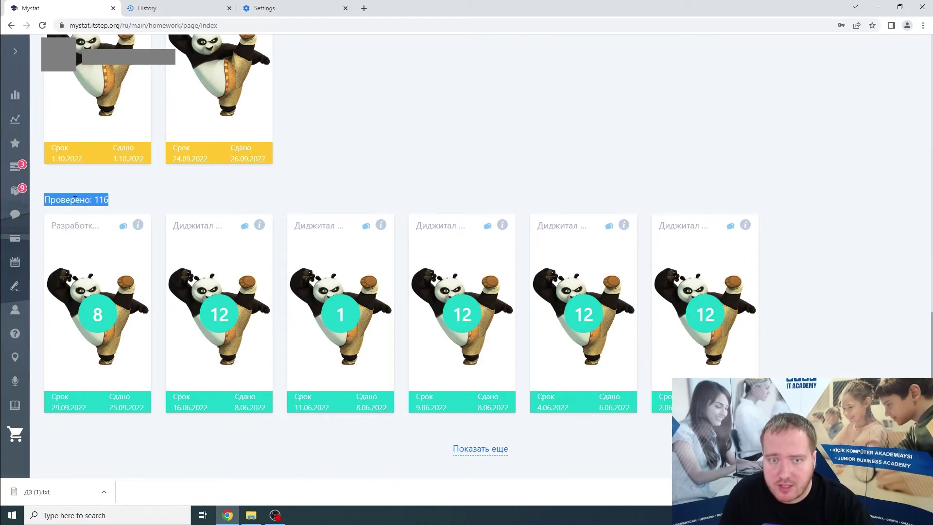
pyautogui.moveTo(342, 310)
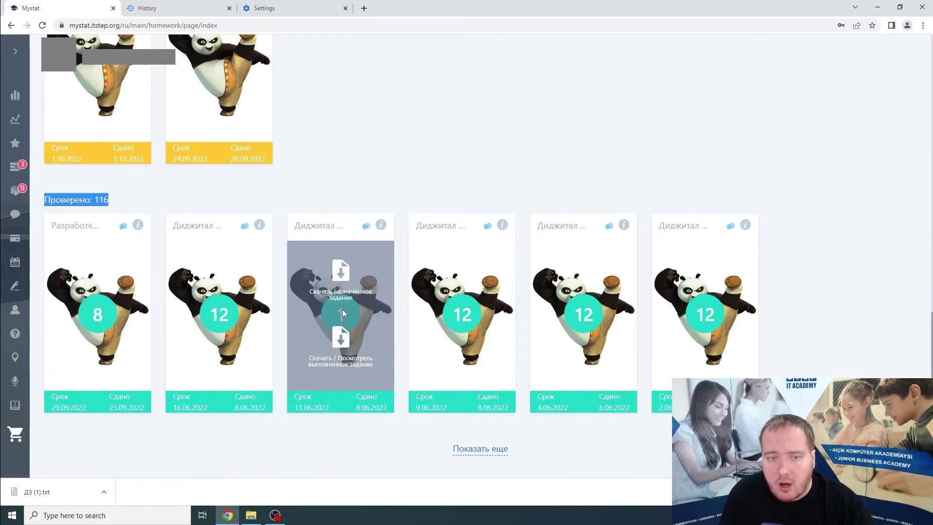
pyautogui.moveTo(720, 311)
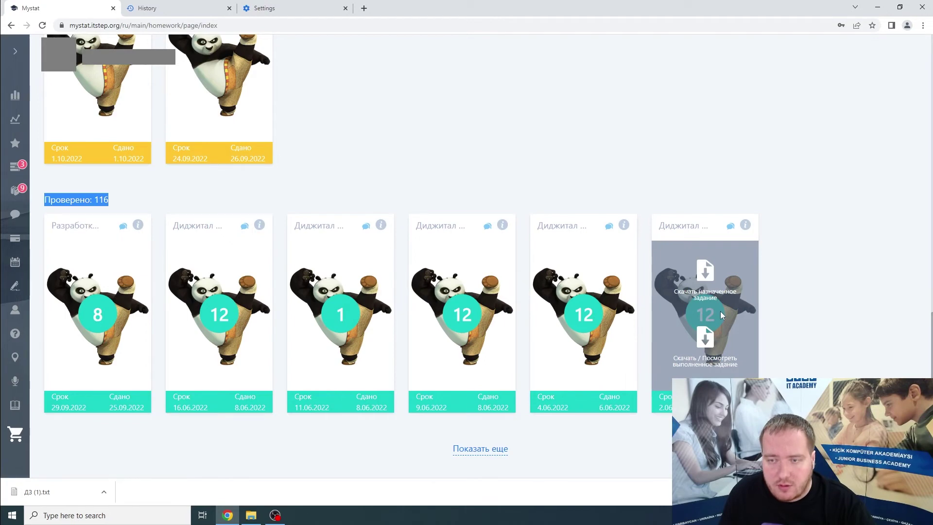
pyautogui.moveTo(108, 317)
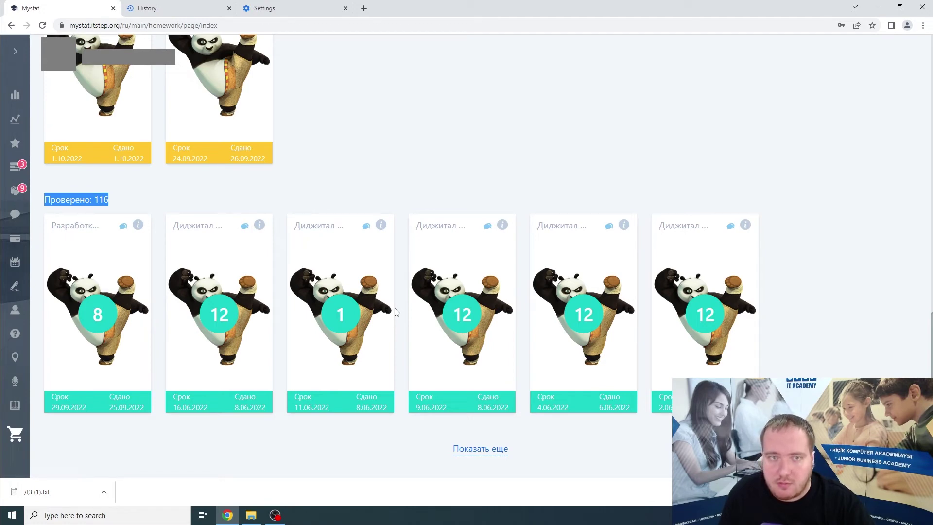
pyautogui.moveTo(202, 319)
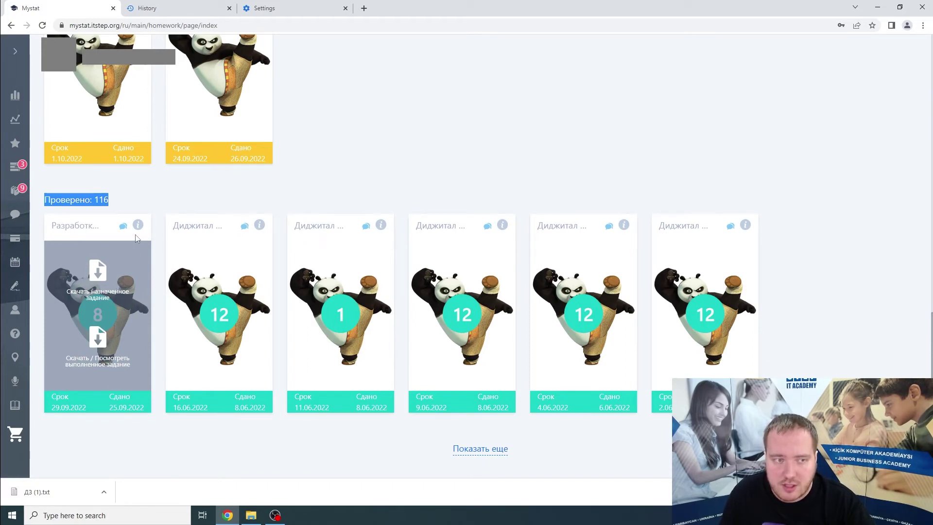
# - Display the details of the first homework card in the "Проверено" group and read the teacher's full comment
pyautogui.moveTo(138, 228)
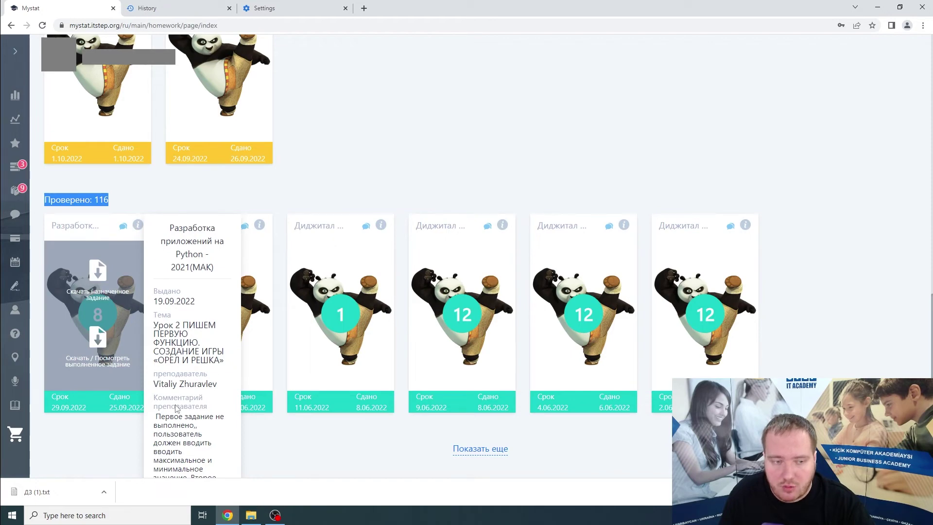
pyautogui.scroll(-2, 176, 408)
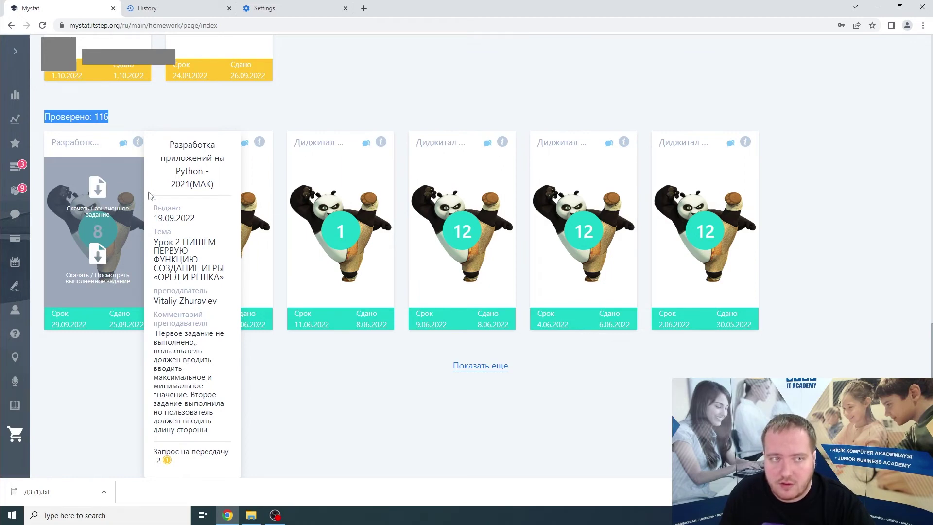
pyautogui.scroll(2, 135, 145)
pyautogui.scroll(-2, 138, 226)
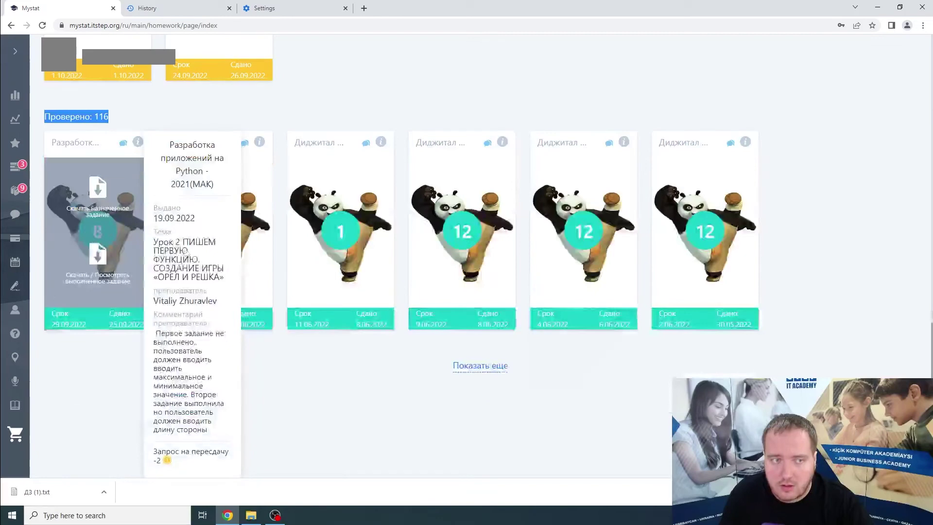
# - Open the retake request ("Запрос на пересдачу") upload form for the first checked homework and close it without submitting
pyautogui.click(189, 458)
pyautogui.click(189, 458)
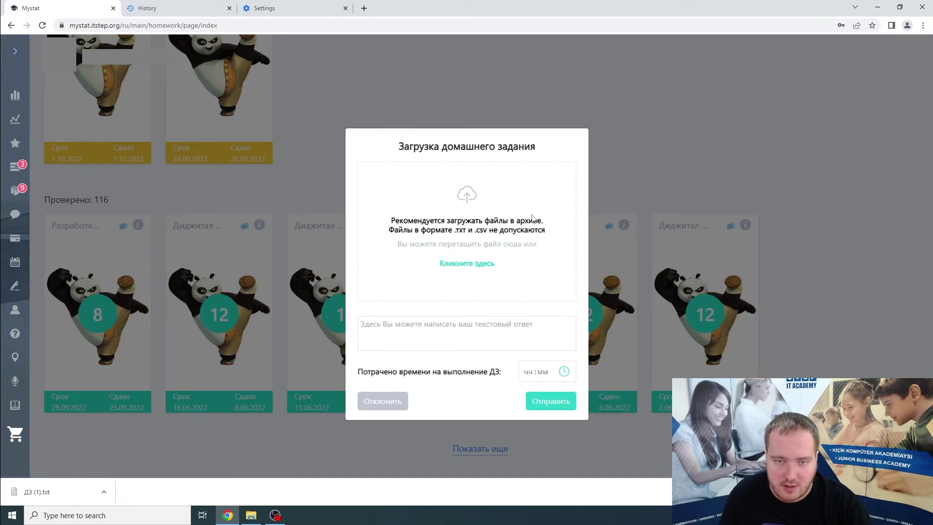
pyautogui.click(605, 183)
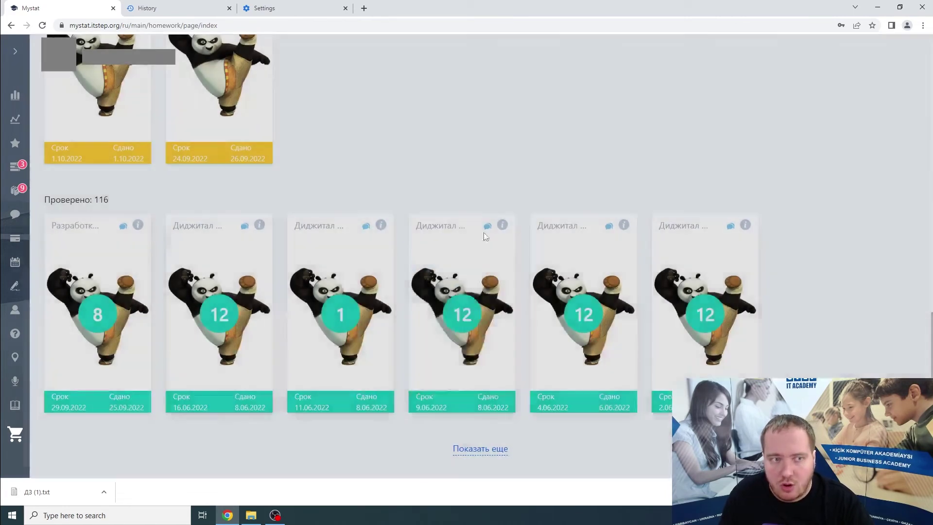
# - Check the first graded card's download actions and go back to the cards in the "На проверке" group
pyautogui.moveTo(135, 297)
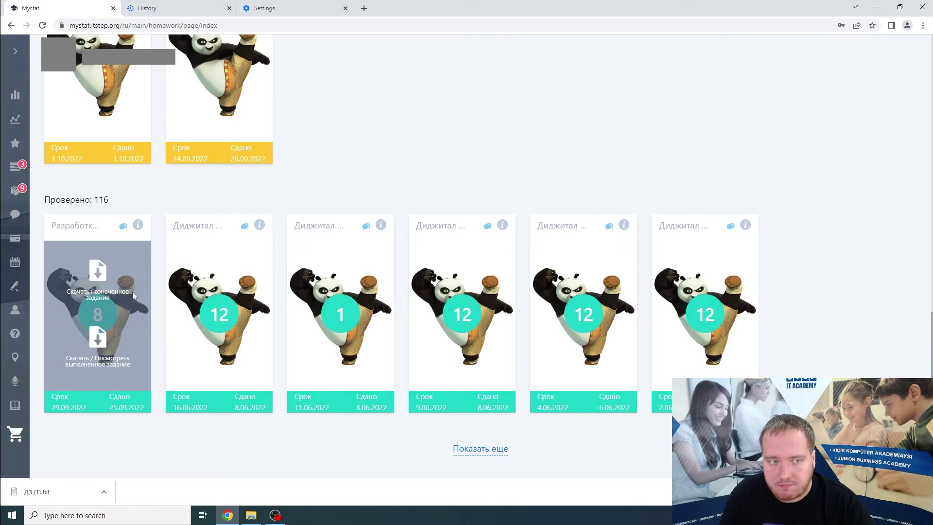
pyautogui.scroll(7, 133, 303)
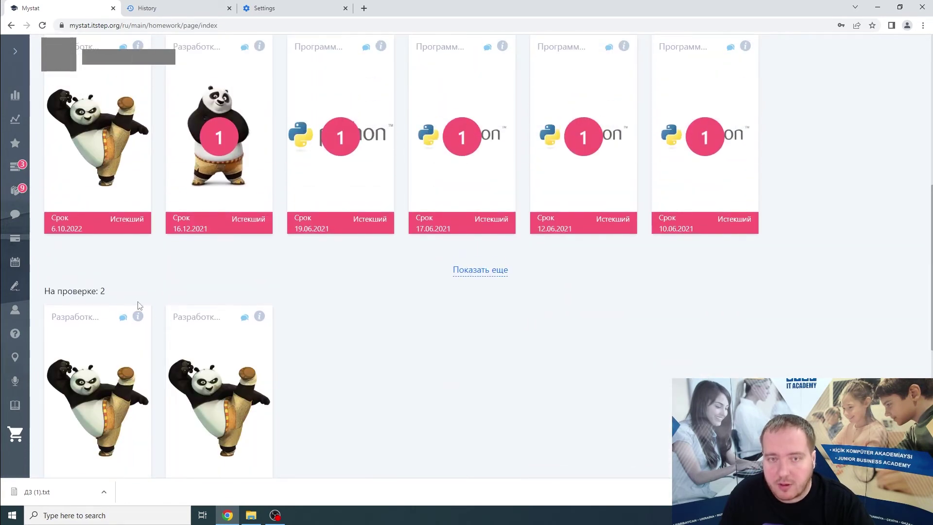
pyautogui.moveTo(259, 316)
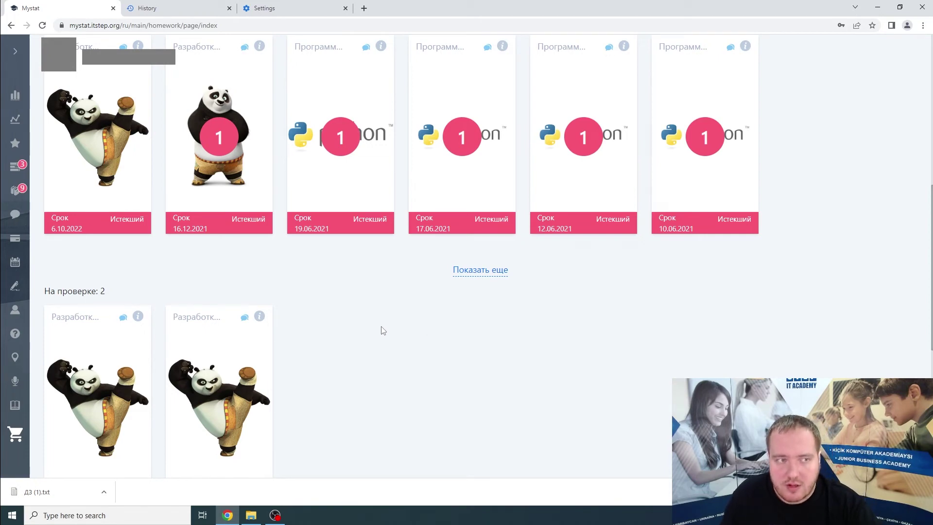
# - Open the "Учебные материалы" section and look through the available lesson materials
pyautogui.moveTo(2, 189)
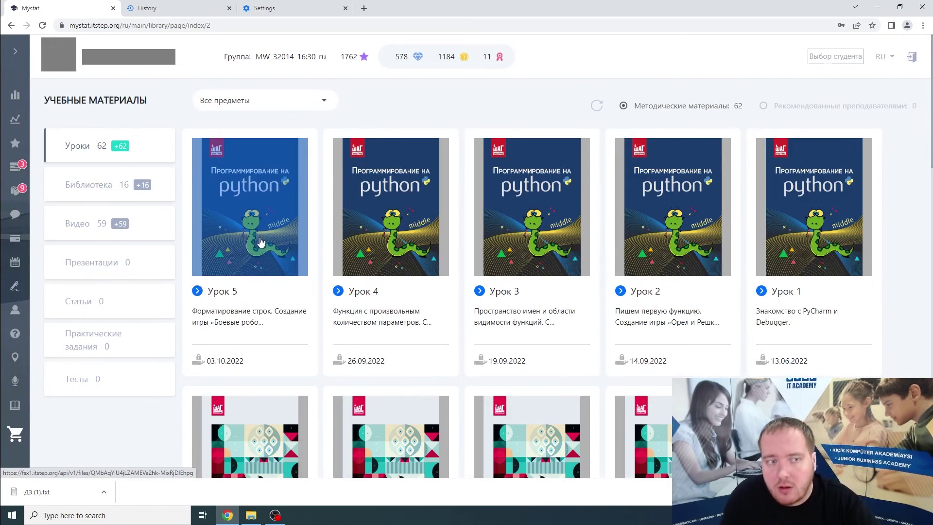
pyautogui.scroll(-3, 265, 257)
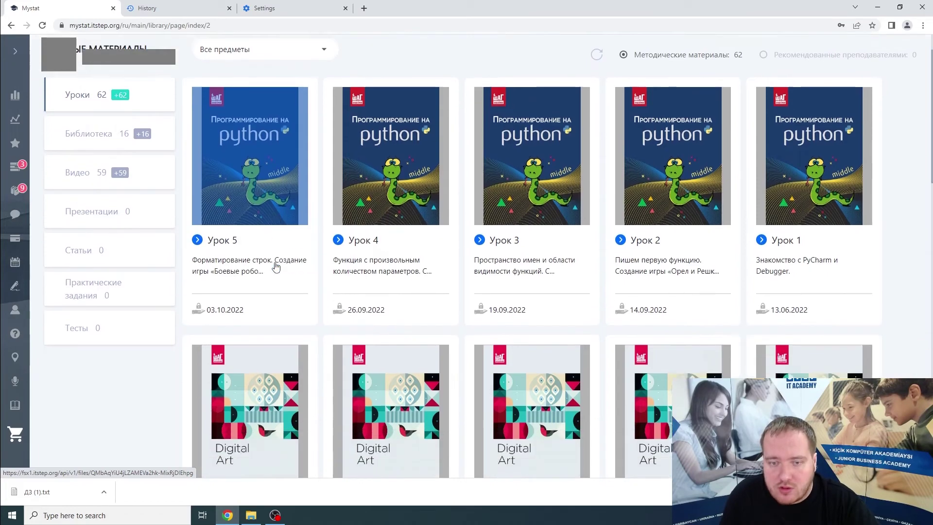
pyautogui.scroll(5, 275, 265)
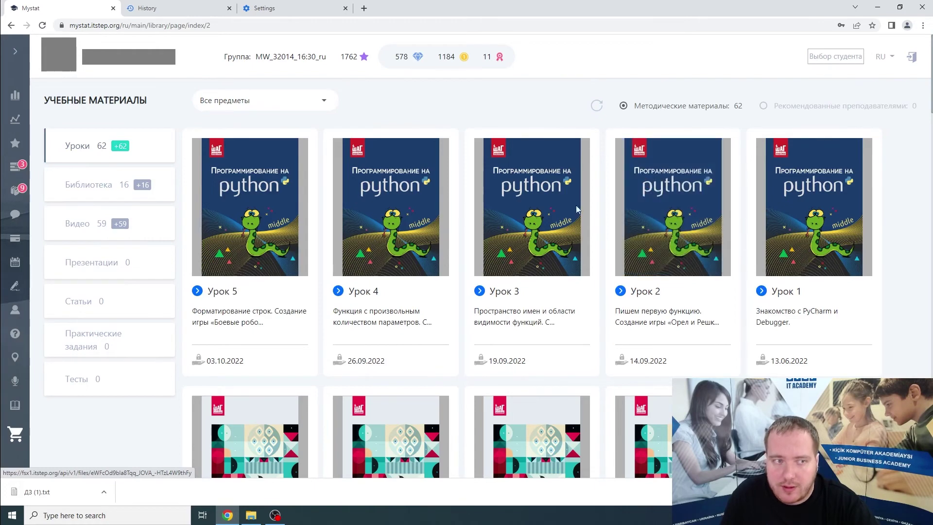
# - View the "Новости" section and open the "Расписание" section
pyautogui.moveTo(2, 186)
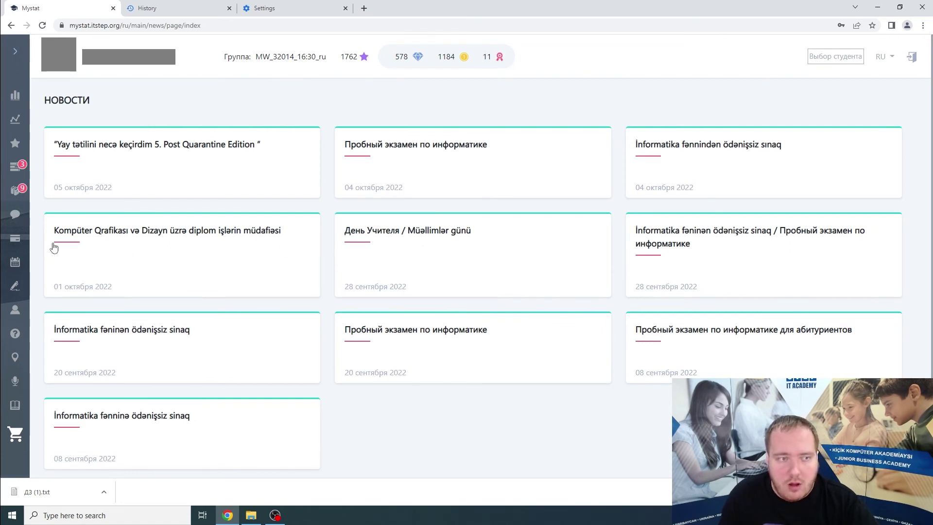
pyautogui.moveTo(5, 231)
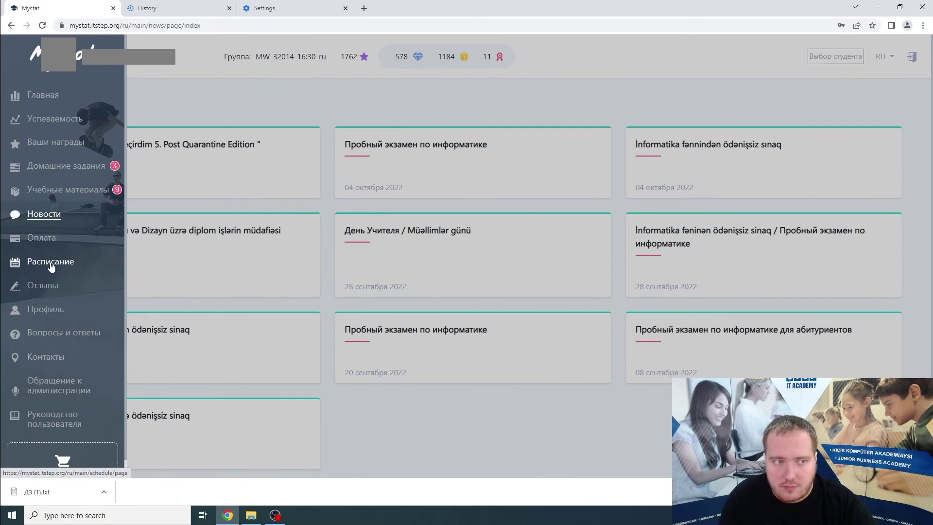
pyautogui.click(51, 262)
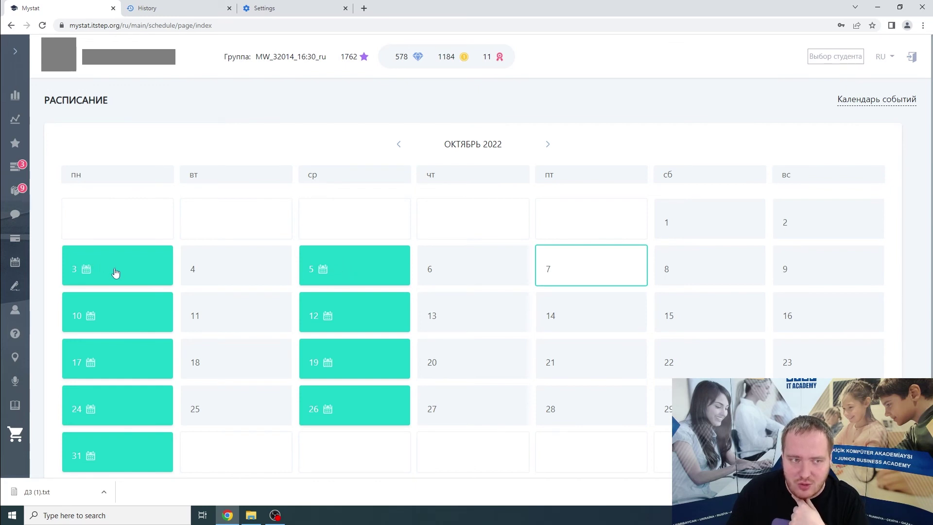
# - Examine the lesson details for 3 October 2022 in the schedule, including date, subject, time, room and teacher, and close them
pyautogui.click(130, 274)
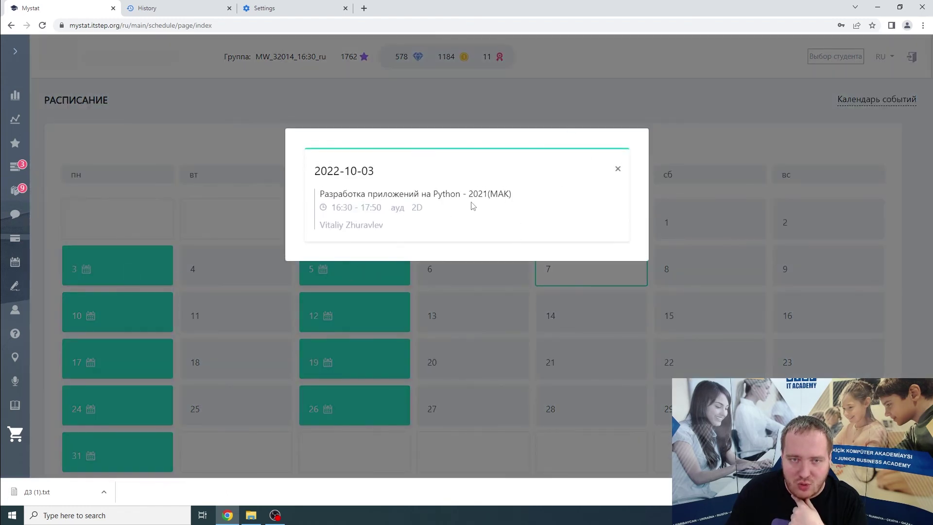
pyautogui.moveTo(377, 171); pyautogui.dragTo(316, 173)
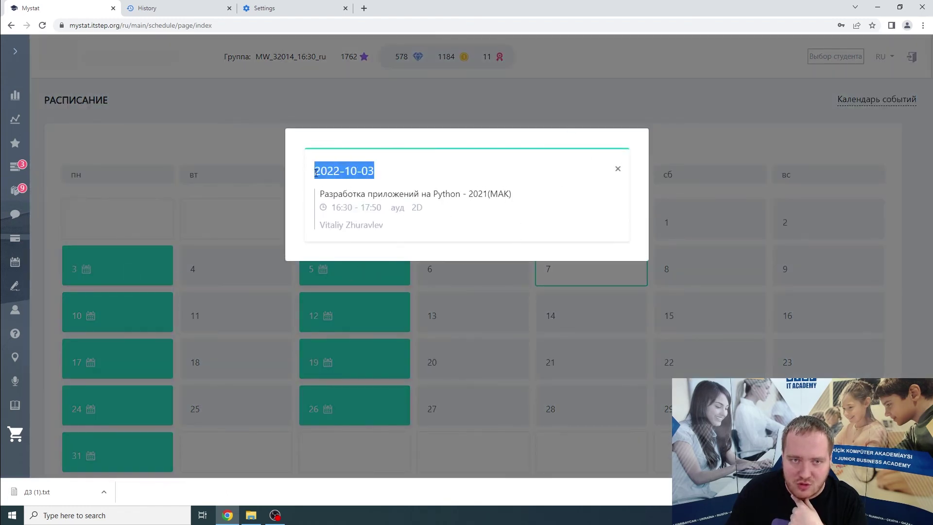
pyautogui.moveTo(511, 194); pyautogui.dragTo(418, 207)
pyautogui.click(426, 209)
pyautogui.click(417, 207)
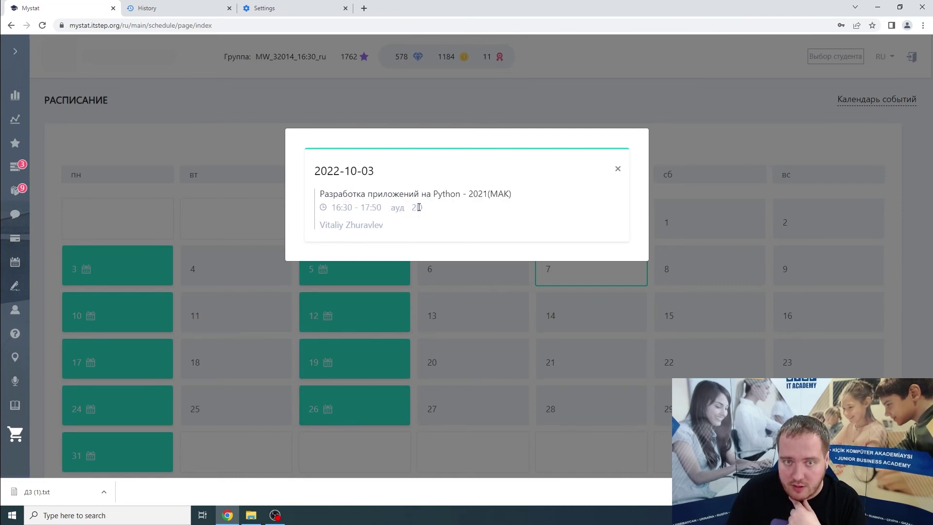
pyautogui.tripleClick(373, 225)
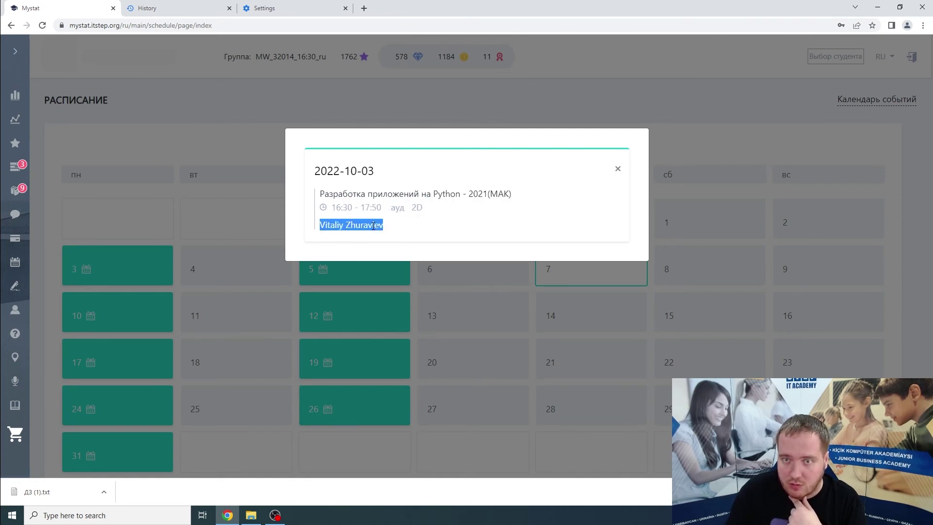
pyautogui.click(616, 169)
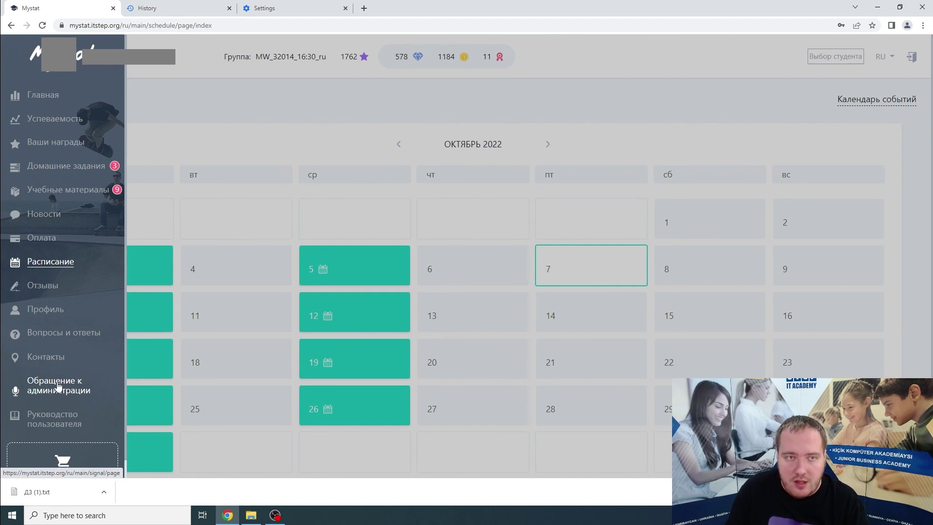
# - Open the "Магазин" section and compare the first T-shirt's price with the student's crystal balance and its explanation
pyautogui.scroll(-1, 59, 391)
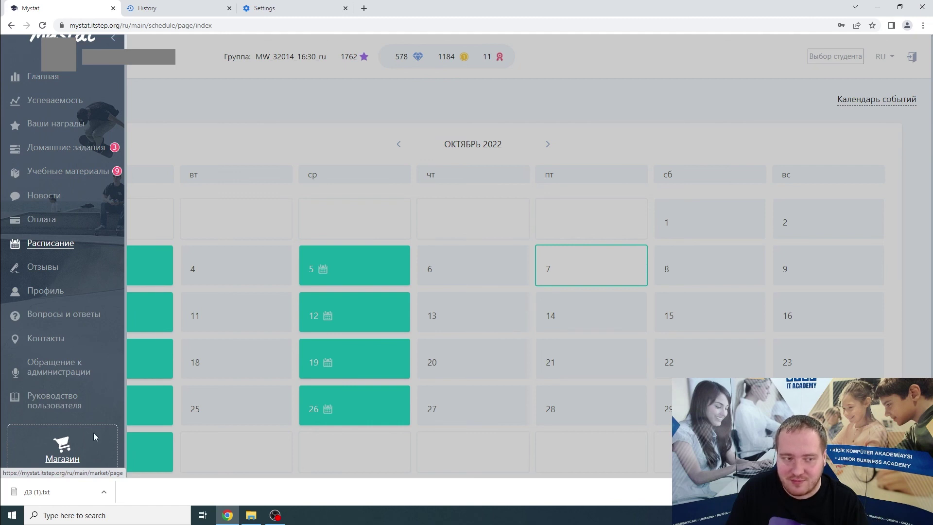
pyautogui.click(70, 443)
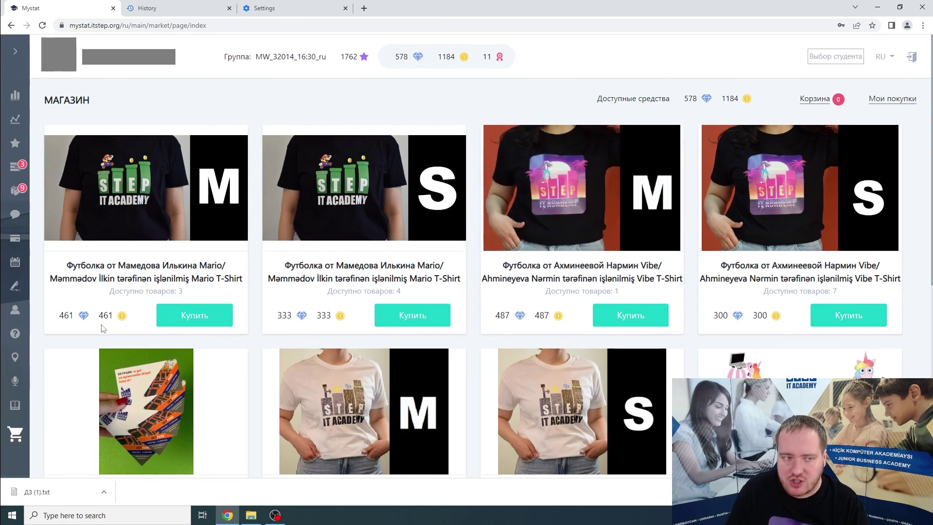
pyautogui.moveTo(58, 315); pyautogui.dragTo(109, 315)
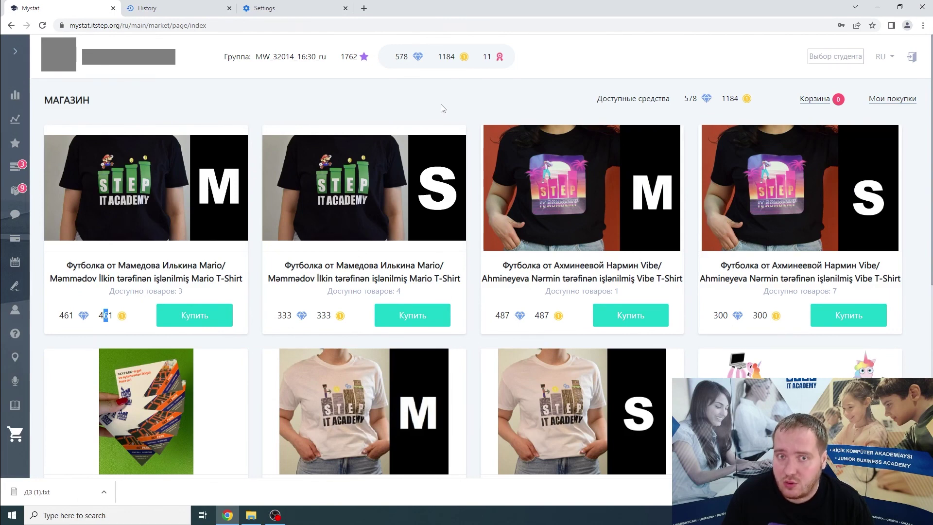
pyautogui.moveTo(403, 59)
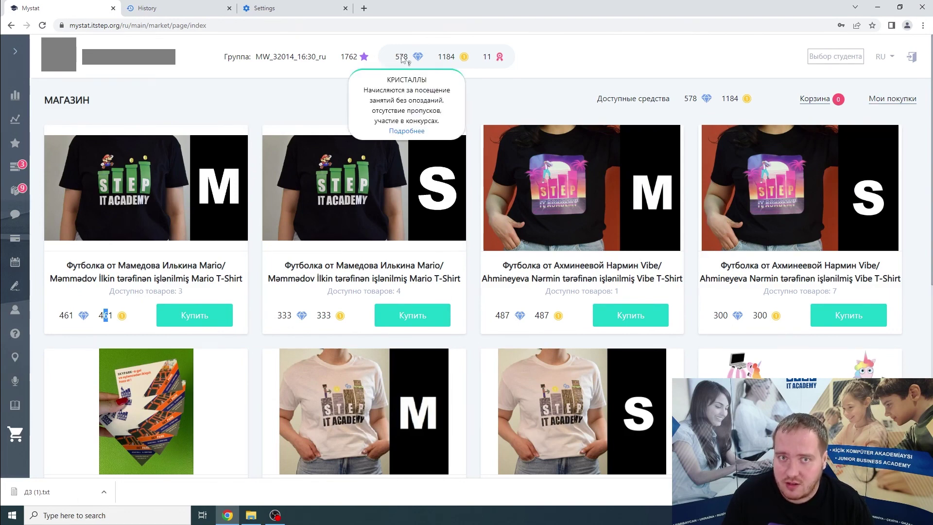